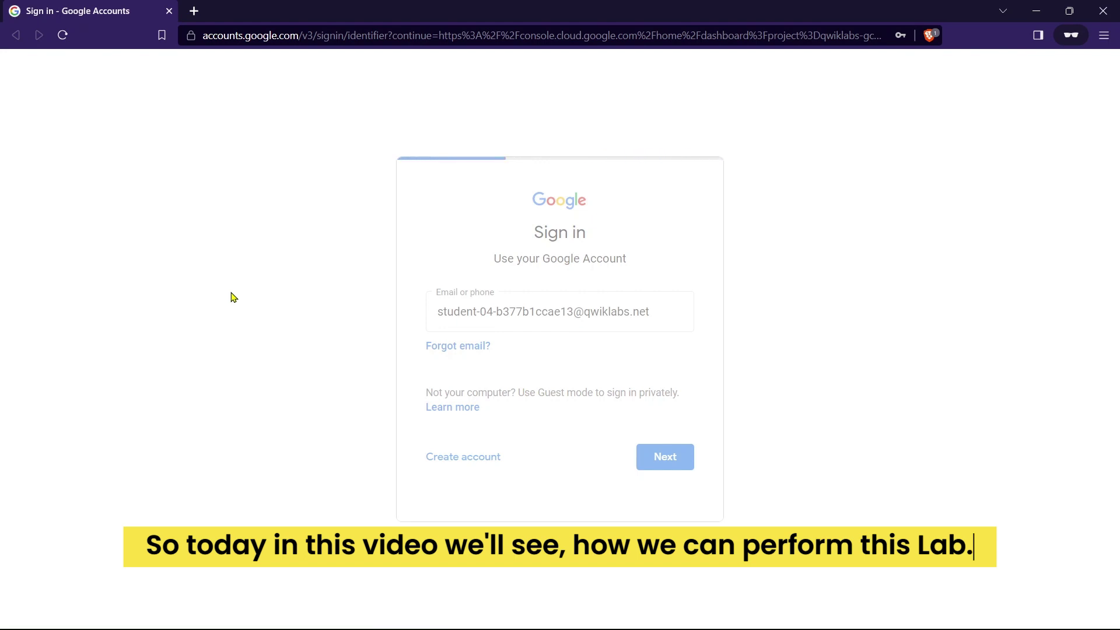
Step: Enter the lab account's password to sign in, and agree to the Google Cloud terms of service
{"action": "key", "text": "ctrl+v"}
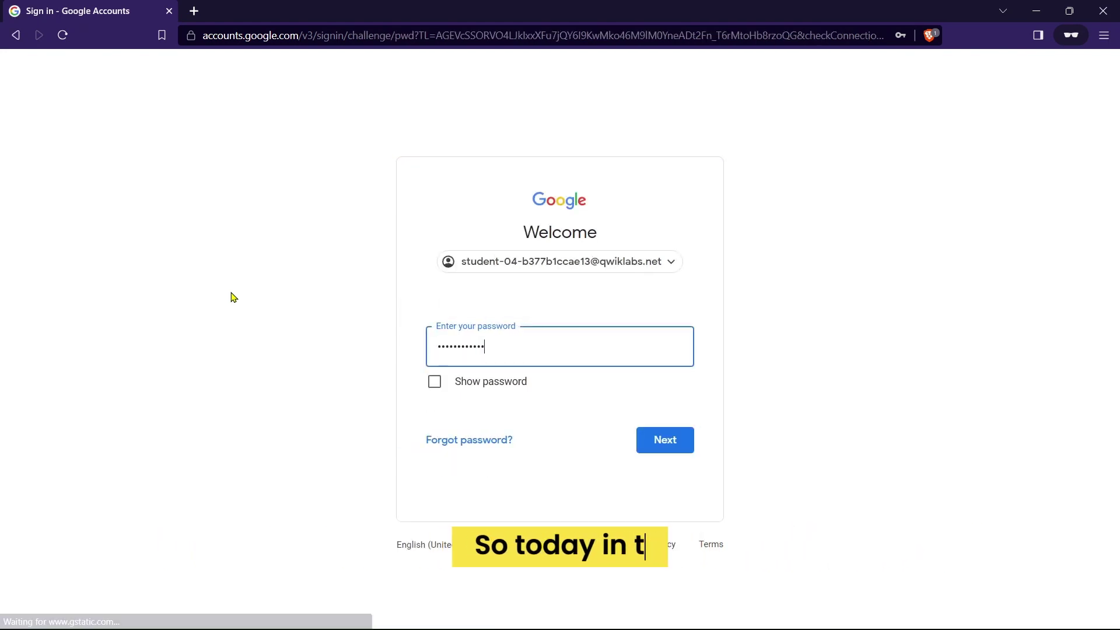
{"action": "key", "text": "Return"}
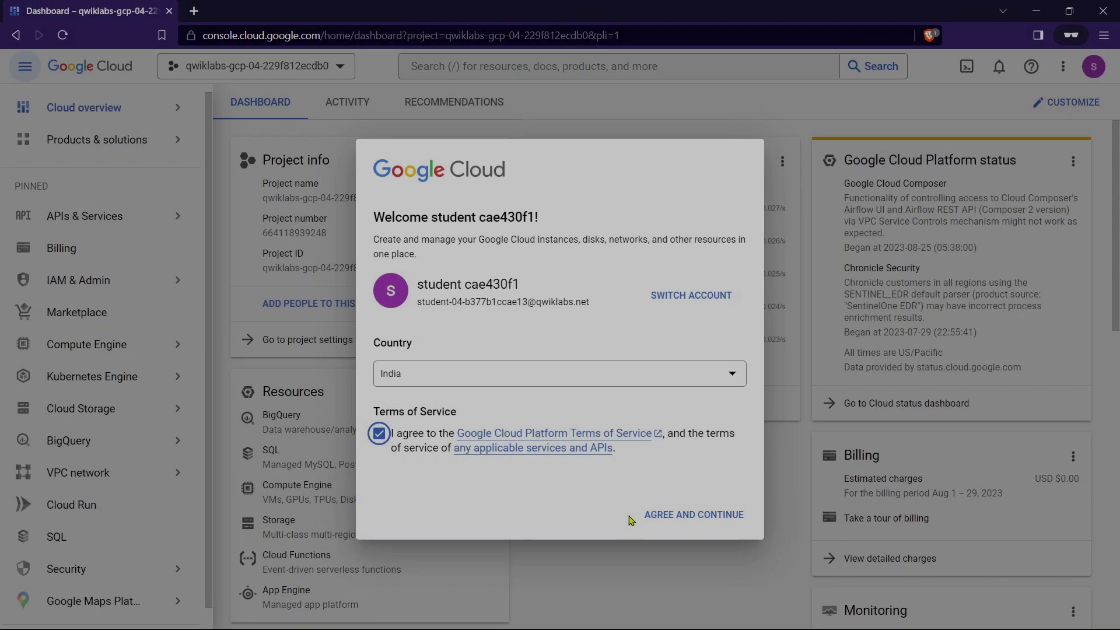
{"action": "left_click", "coordinate": [645, 513]}
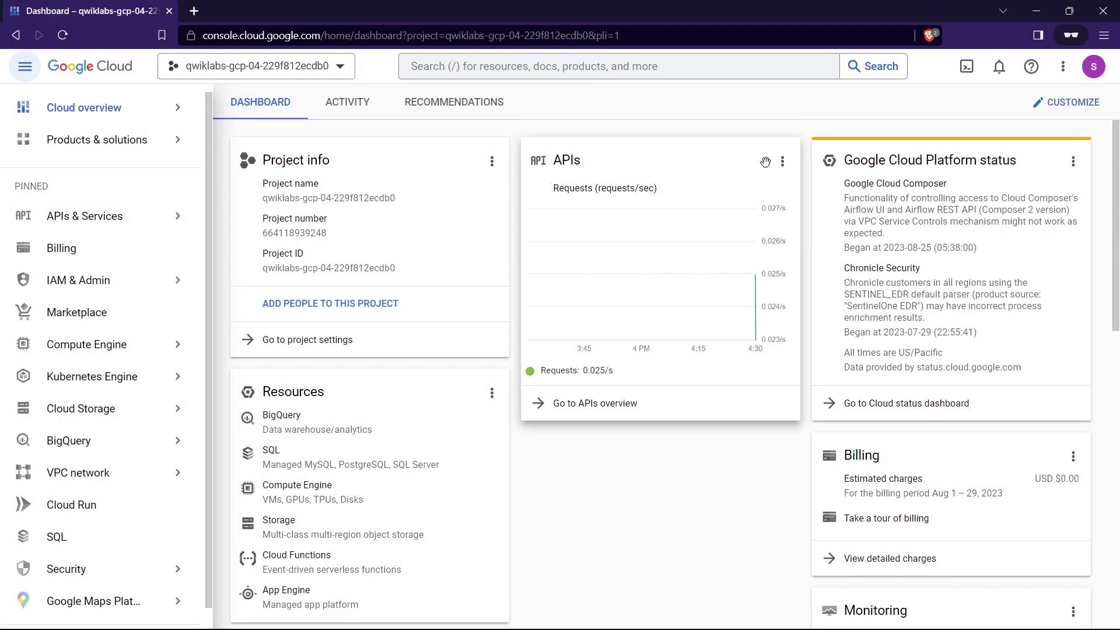
Step: Start Cloud Shell with the navigation menu collapsed and its terminal pane enlarged to fill the page
{"action": "left_click", "coordinate": [967, 66]}
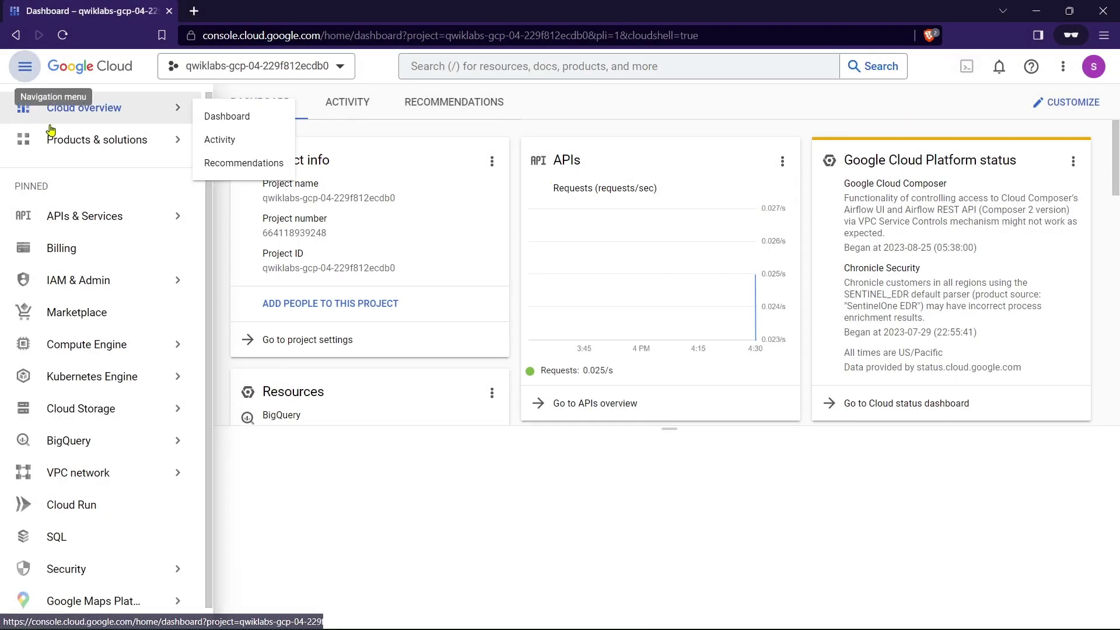
{"action": "left_click", "coordinate": [24, 66]}
{"action": "left_click_drag", "start_coordinate": [563, 424], "coordinate": [563, 88]}
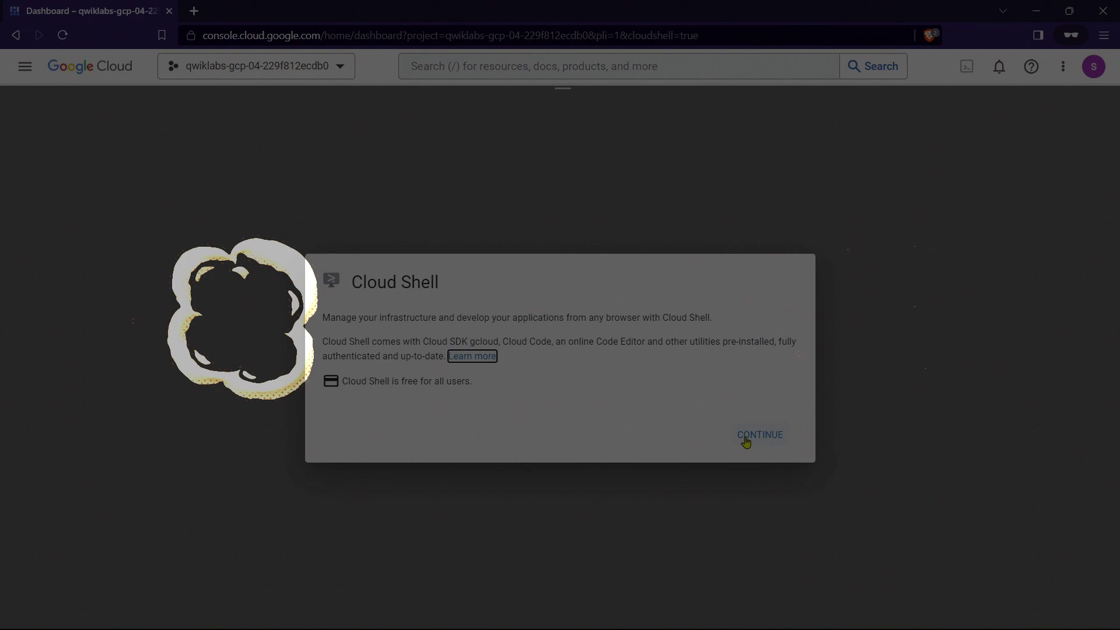
{"action": "left_click", "coordinate": [758, 434]}
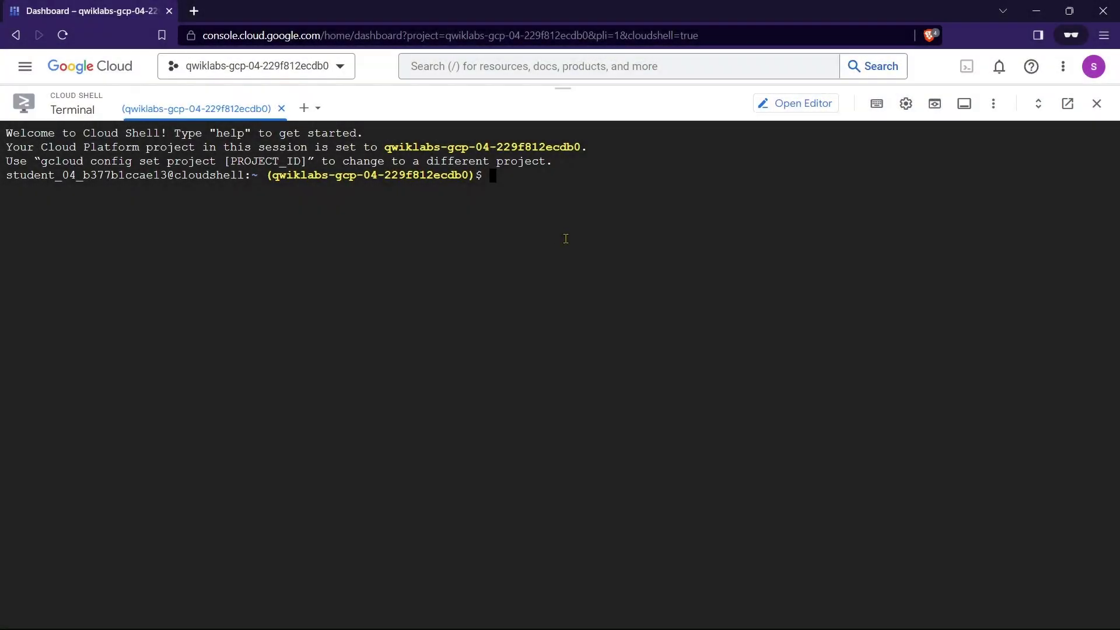
Step: Switch to the Dataflow lab page and copy the name "Dataflow API" from the API-enabling instructions in Setup
{"action": "key", "text": "alt+Tab"}
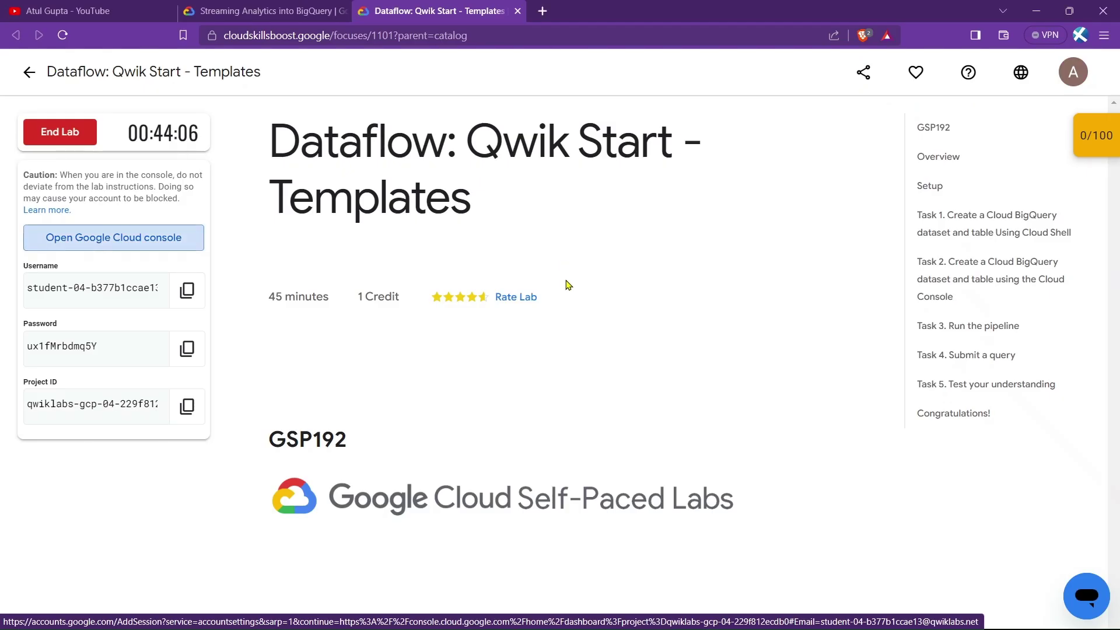
{"action": "left_click", "coordinate": [967, 224]}
{"action": "scroll", "coordinate": [545, 336], "scroll_direction": "up", "scroll_amount": 8}
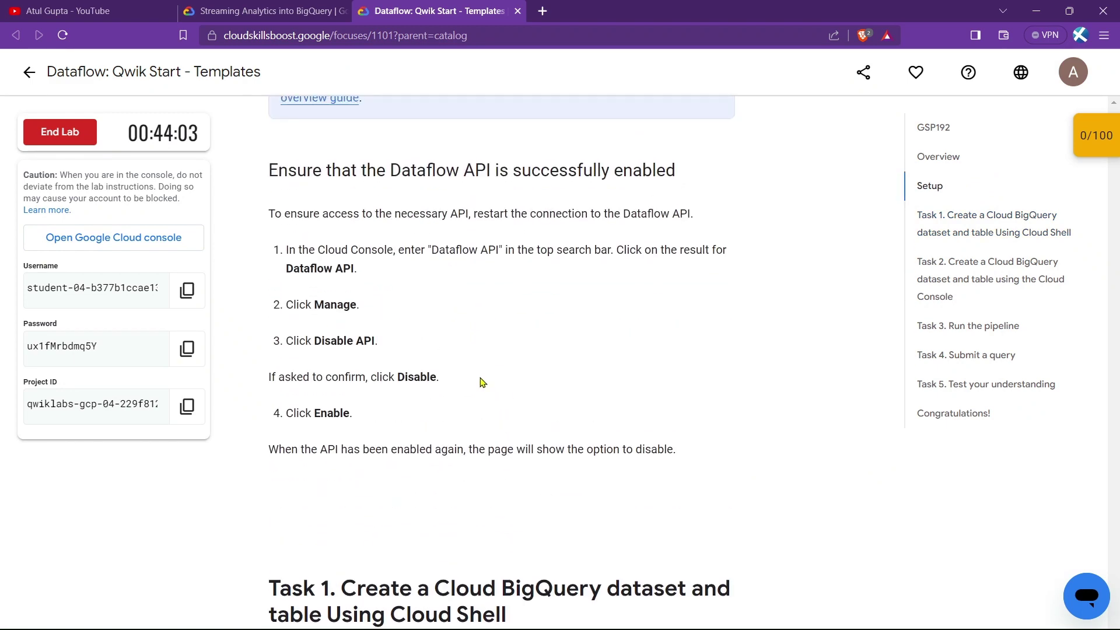
{"action": "left_click_drag", "start_coordinate": [269, 204], "coordinate": [695, 208]}
{"action": "left_click", "coordinate": [348, 321]}
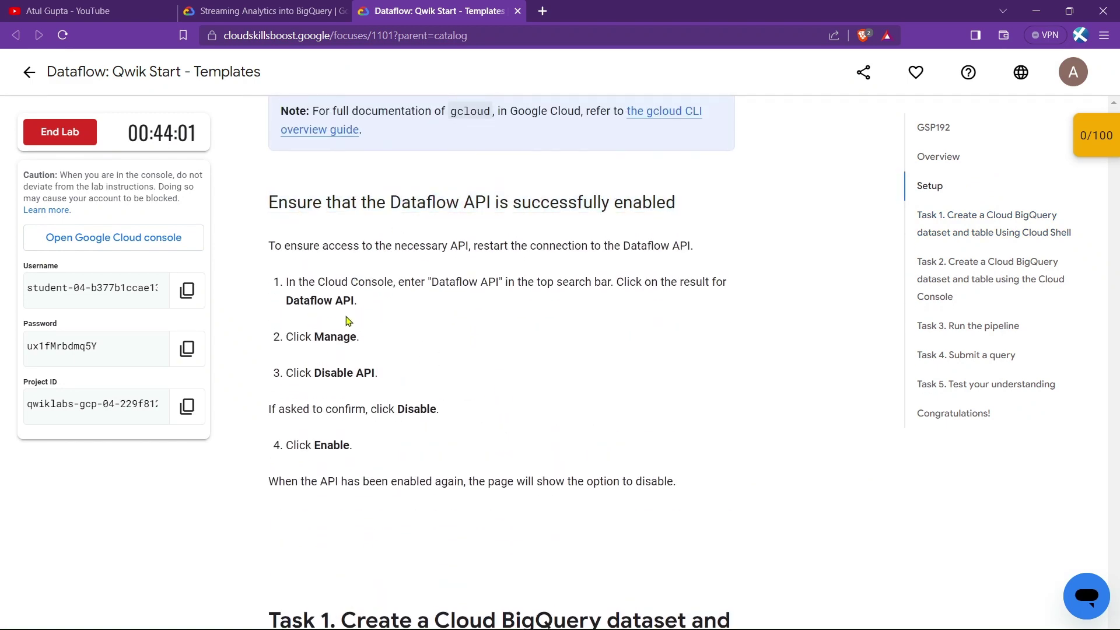
{"action": "right_click", "coordinate": [337, 300]}
{"action": "left_click", "coordinate": [364, 307]}
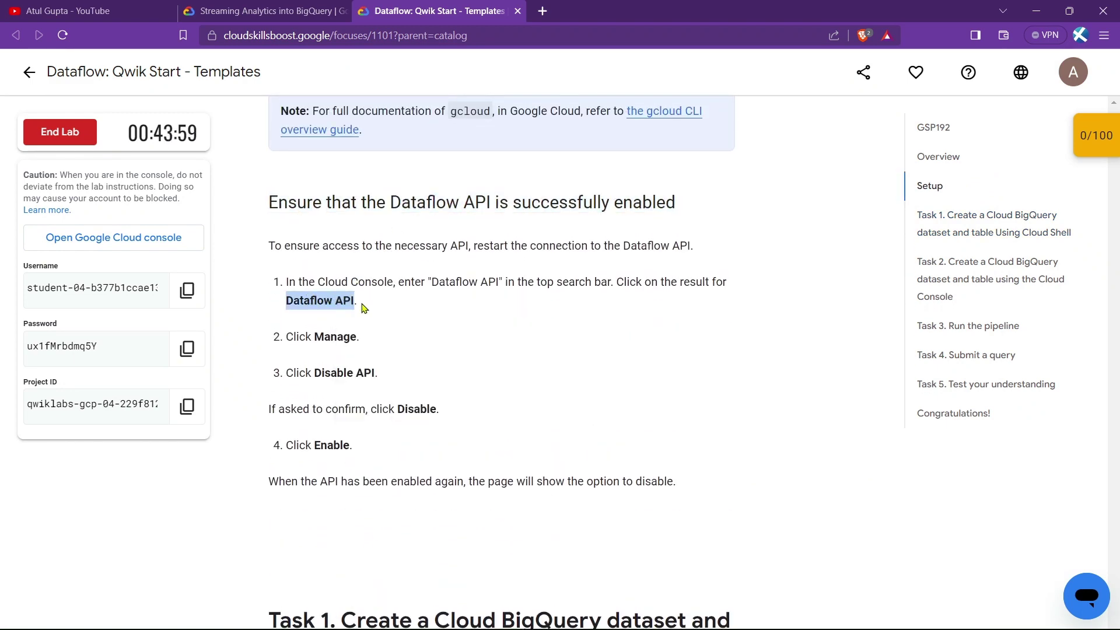
Step: Return to the Google Cloud console, shrink the Cloud Shell pane, and open the API Library from APIs & Services
{"action": "key", "text": "alt+Tab"}
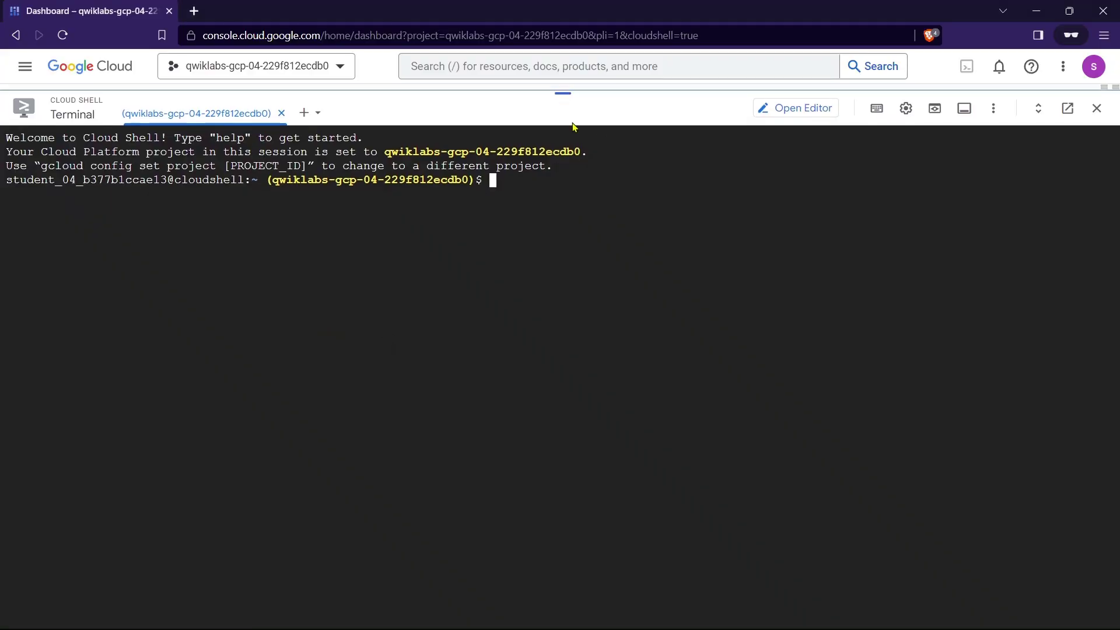
{"action": "left_click_drag", "start_coordinate": [599, 95], "coordinate": [595, 601]}
{"action": "left_click", "coordinate": [25, 66]}
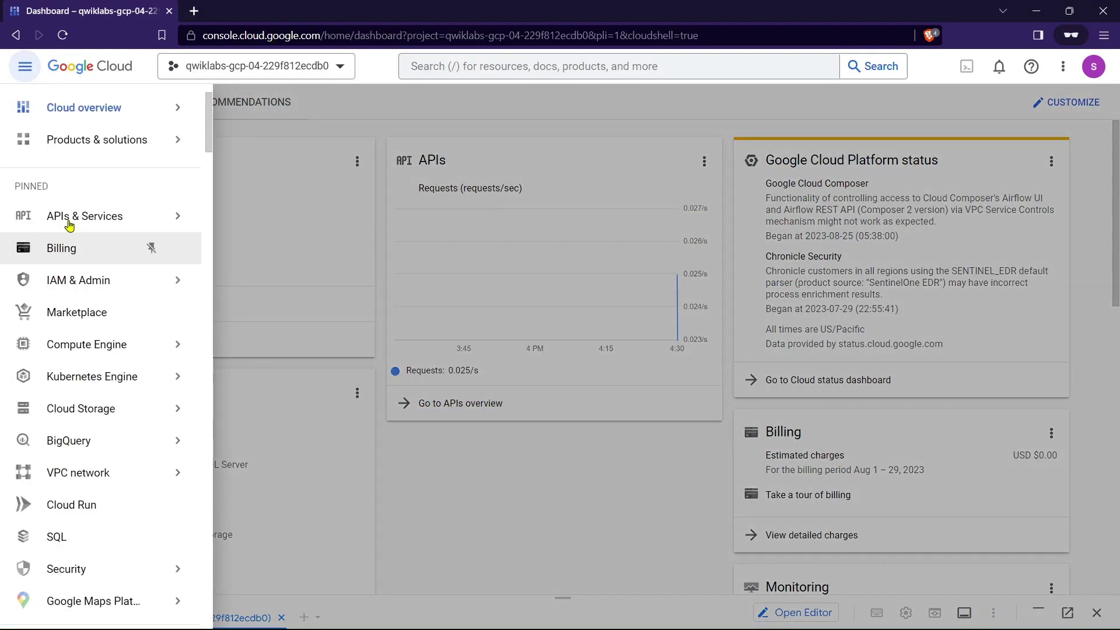
{"action": "mouse_move", "coordinate": [59, 217]}
{"action": "left_click", "coordinate": [239, 222]}
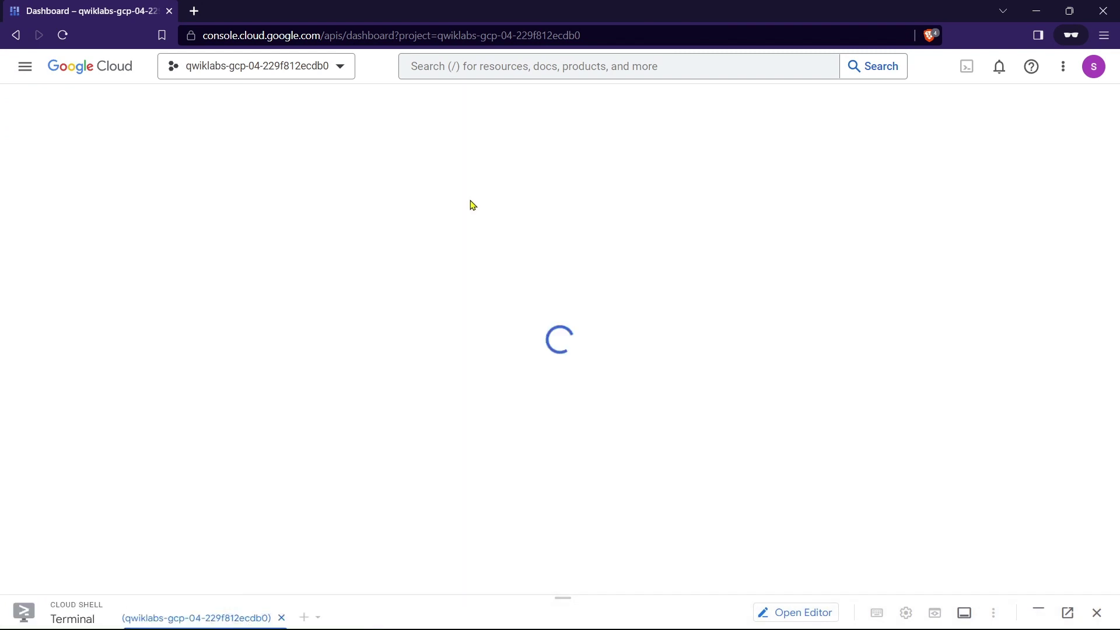
{"action": "left_click", "coordinate": [395, 110]}
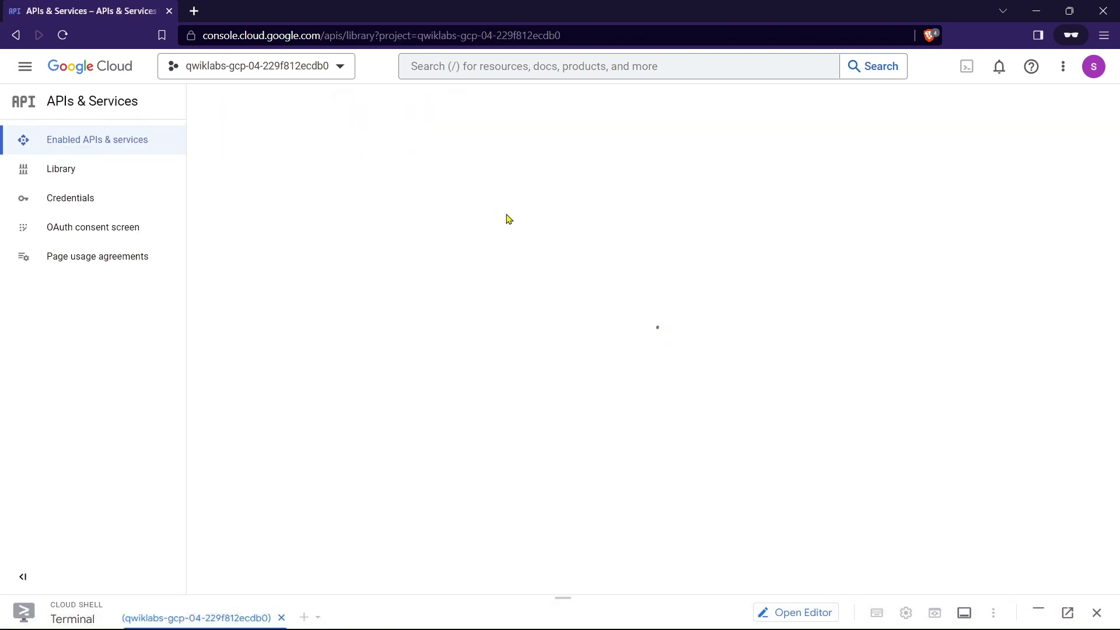
Step: Search the API Library for "Dataflow API" and open its product details
{"action": "left_click", "coordinate": [523, 236]}
{"action": "type", "text": "Dataflow API"}
{"action": "key", "text": "Return"}
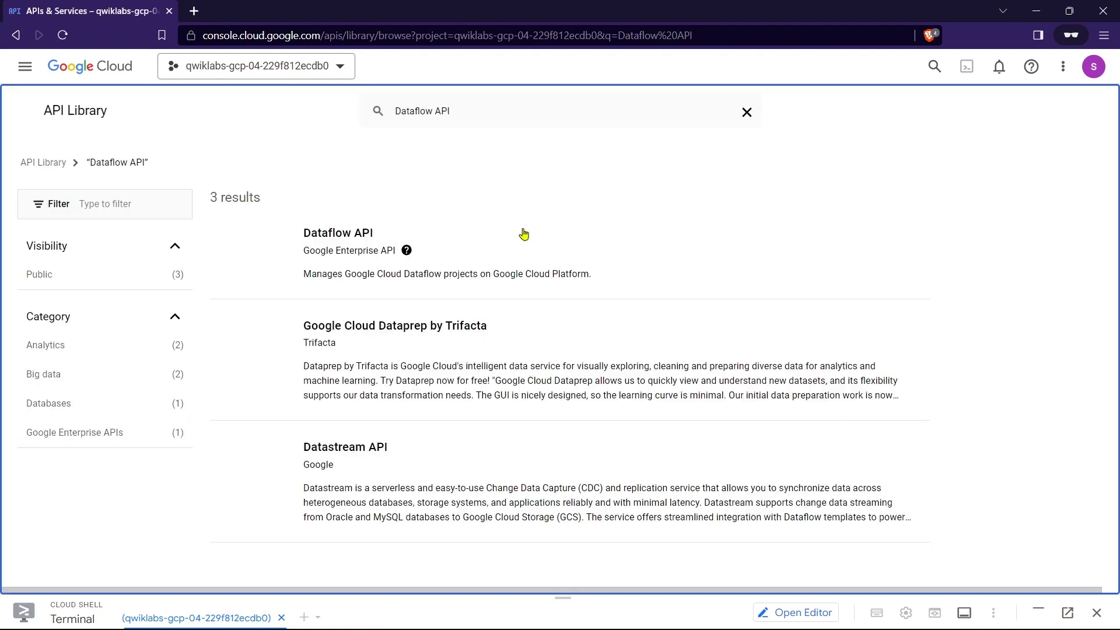
{"action": "left_click", "coordinate": [301, 260]}
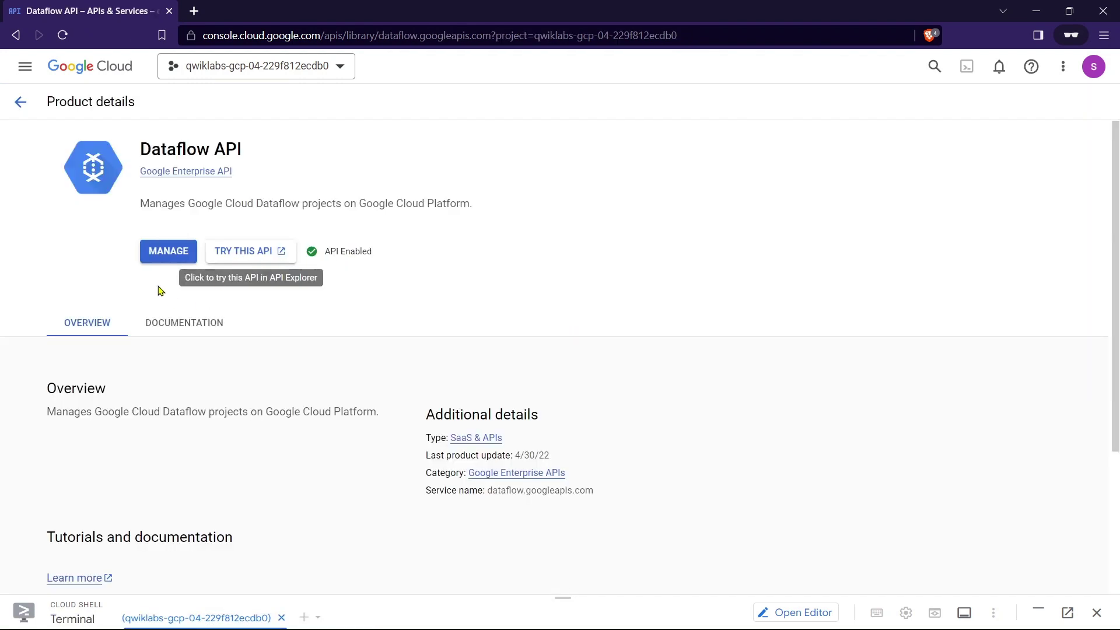
Step: Restart the Dataflow API by disabling it, confirming, and enabling it again
{"action": "left_click", "coordinate": [163, 251]}
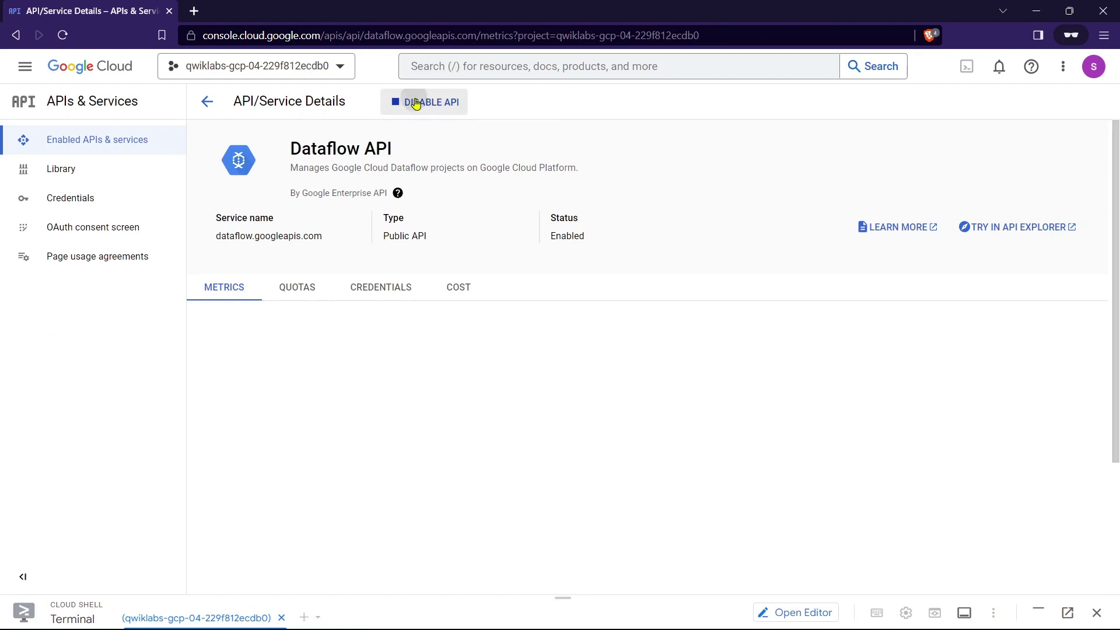
{"action": "left_click", "coordinate": [415, 102]}
{"action": "left_click", "coordinate": [756, 391]}
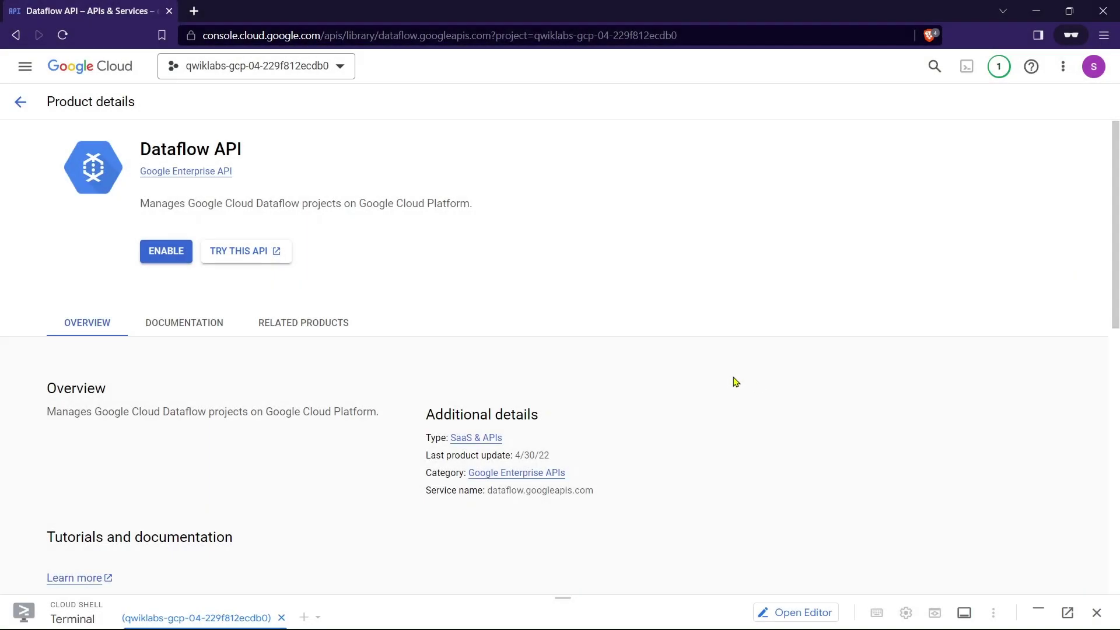
{"action": "left_click", "coordinate": [166, 256]}
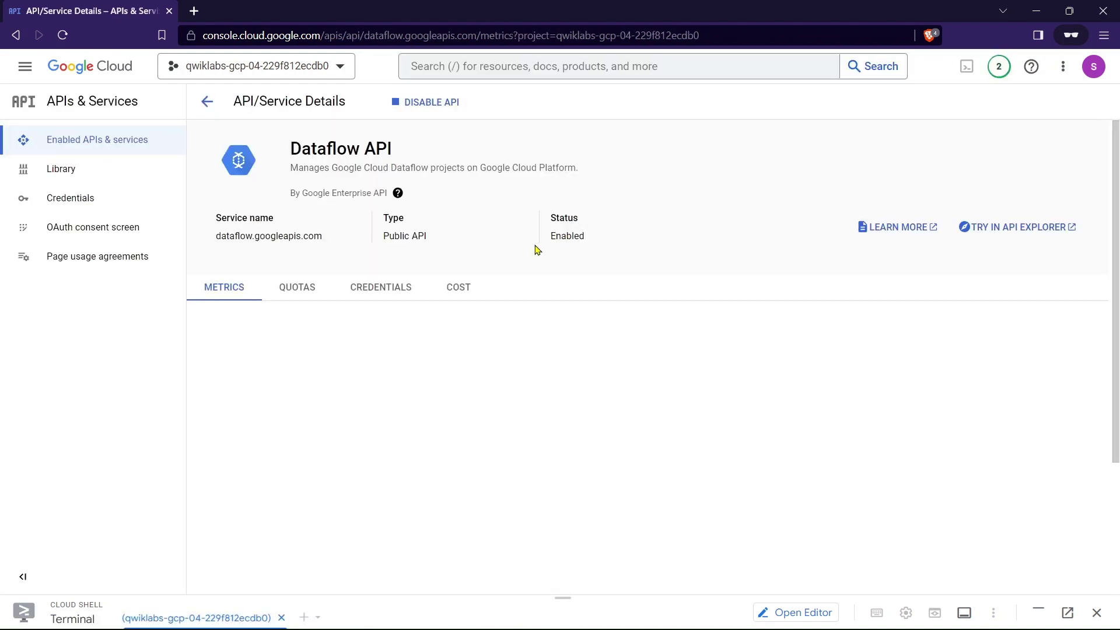
{"action": "left_click_drag", "start_coordinate": [292, 149], "coordinate": [429, 149]}
{"action": "left_click", "coordinate": [440, 150]}
{"action": "left_click", "coordinate": [398, 193]}
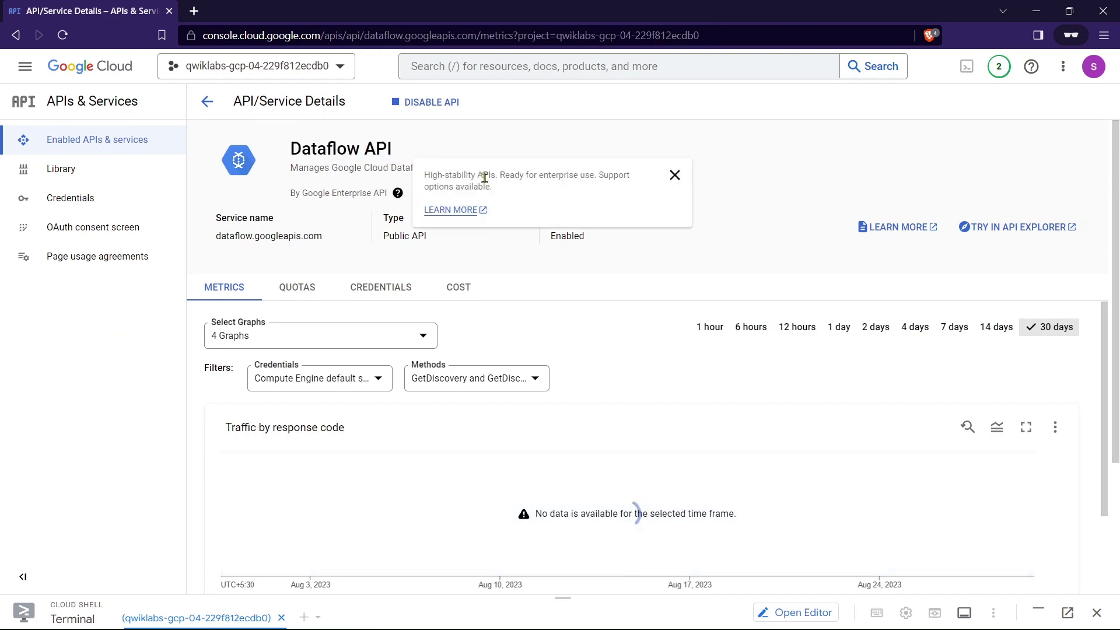
Step: Switch to the lab page and copy the "bq mk taxirides" command from Task 1
{"action": "key", "text": "alt+Tab"}
{"action": "scroll", "coordinate": [532, 369], "scroll_direction": "down", "scroll_amount": 5}
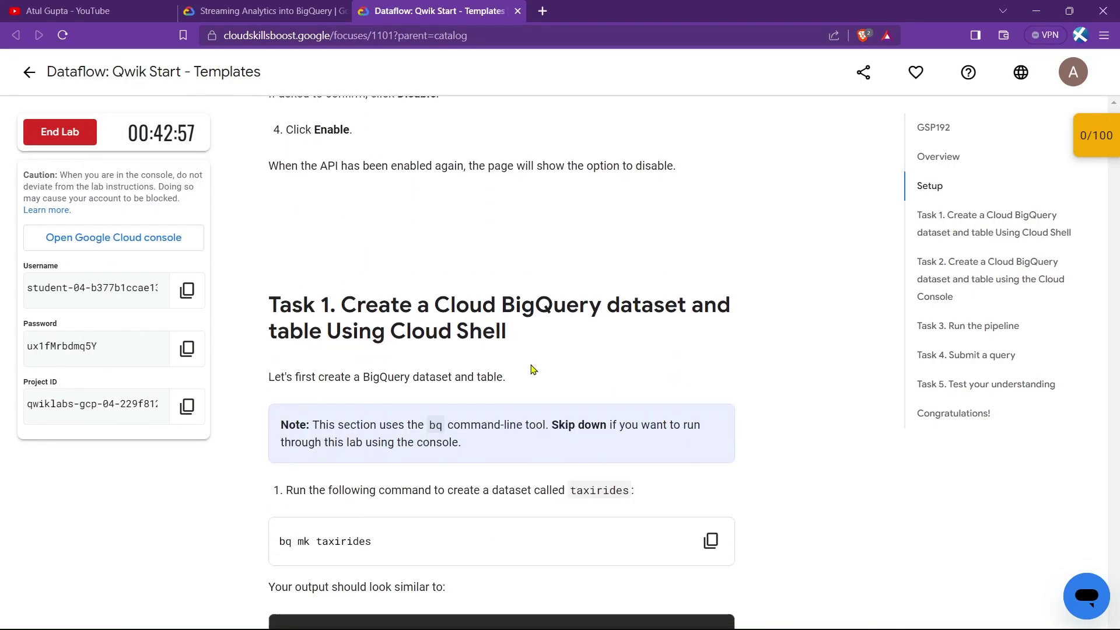
{"action": "scroll", "coordinate": [532, 368], "scroll_direction": "down", "scroll_amount": 2}
{"action": "left_click_drag", "start_coordinate": [269, 178], "coordinate": [546, 219]}
{"action": "left_click", "coordinate": [546, 220]}
{"action": "scroll", "coordinate": [681, 344], "scroll_direction": "down", "scroll_amount": 2}
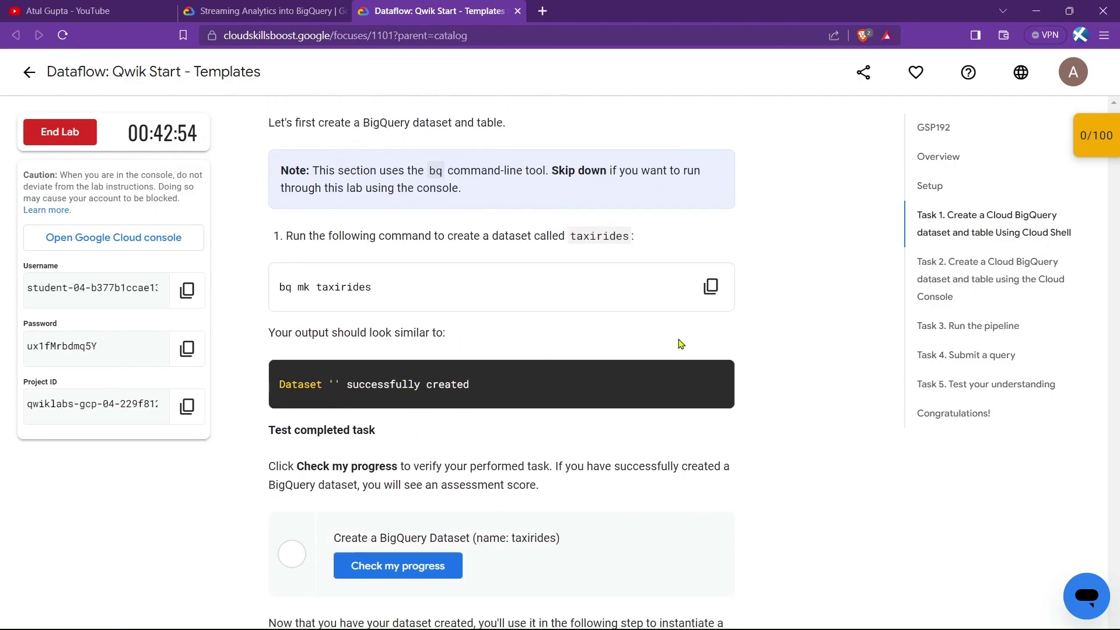
{"action": "left_click", "coordinate": [712, 286]}
Step: Run "bq mk taxirides" in Cloud Shell to create the dataset, authorizing Cloud Shell to use the credentials
{"action": "key", "text": "alt+Tab"}
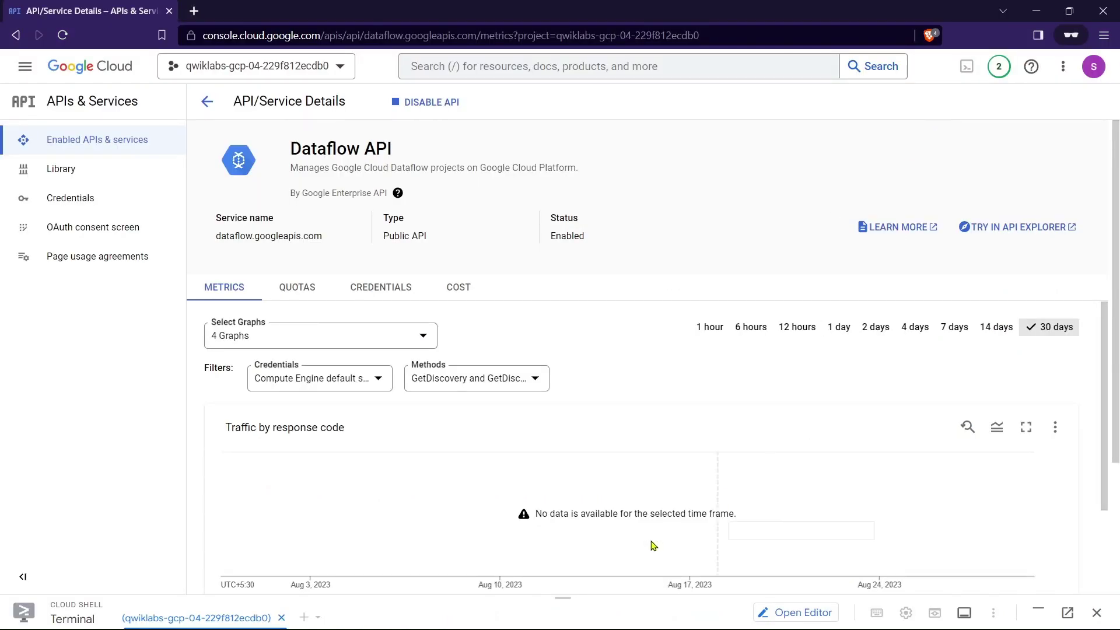
{"action": "left_click", "coordinate": [1039, 611]}
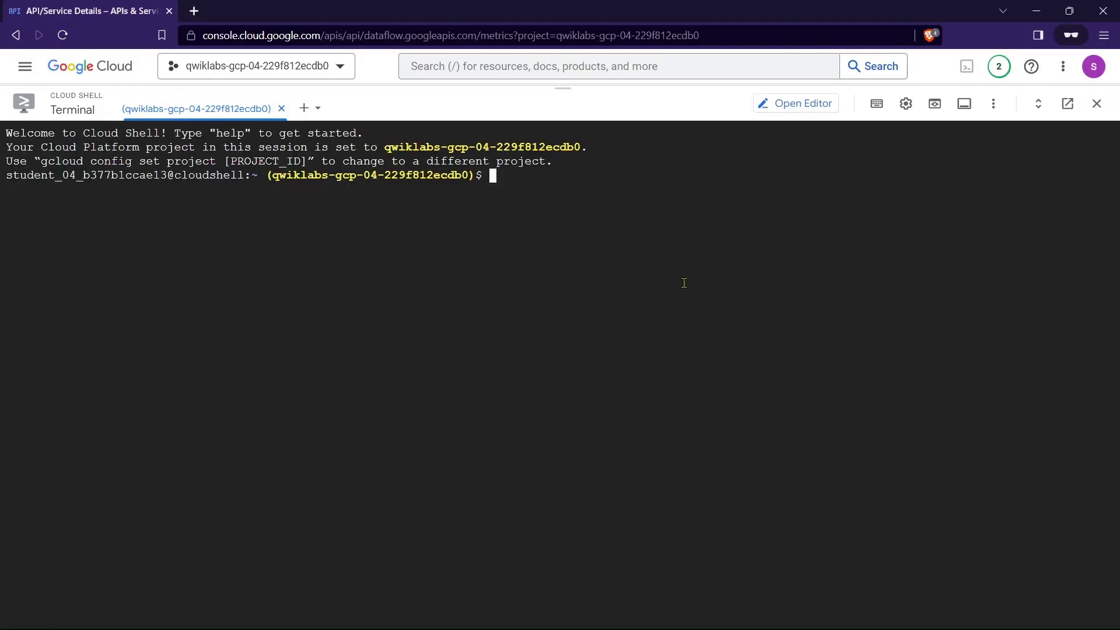
{"action": "key", "text": "ctrl+v"}
{"action": "key", "text": "Return"}
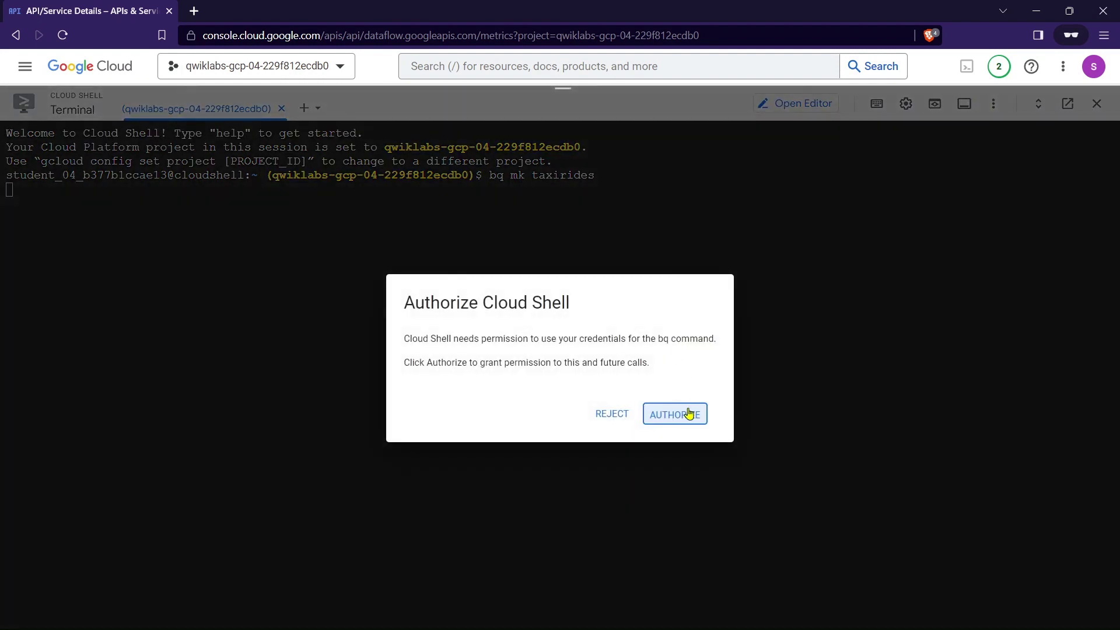
{"action": "left_click", "coordinate": [684, 412]}
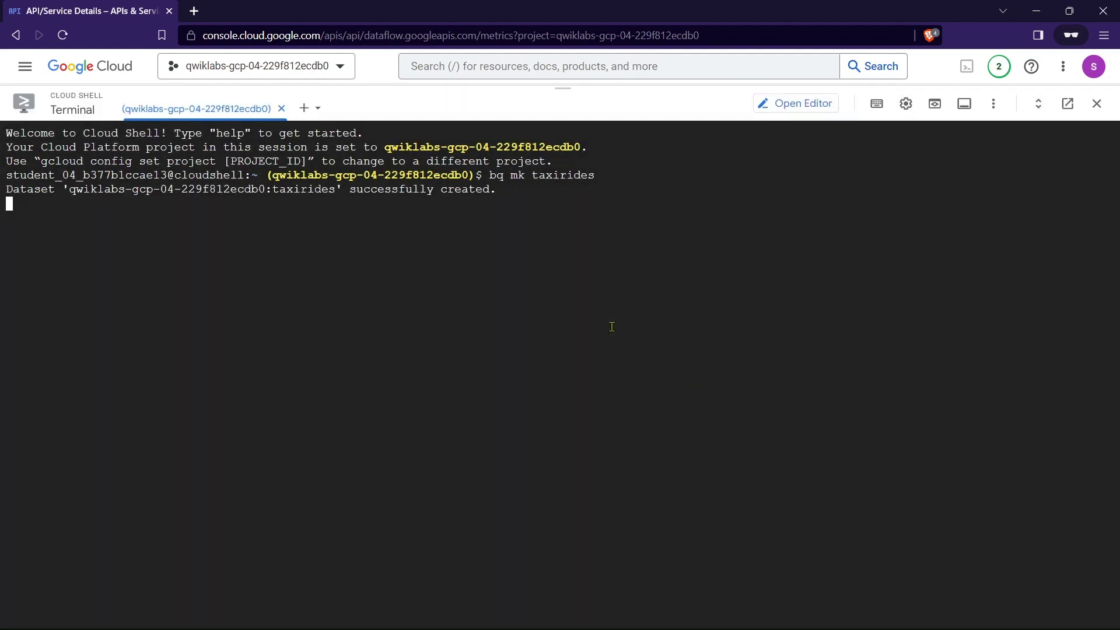
Step: Check the lab progress for creating the BigQuery dataset taxirides
{"action": "key", "text": "alt+Tab"}
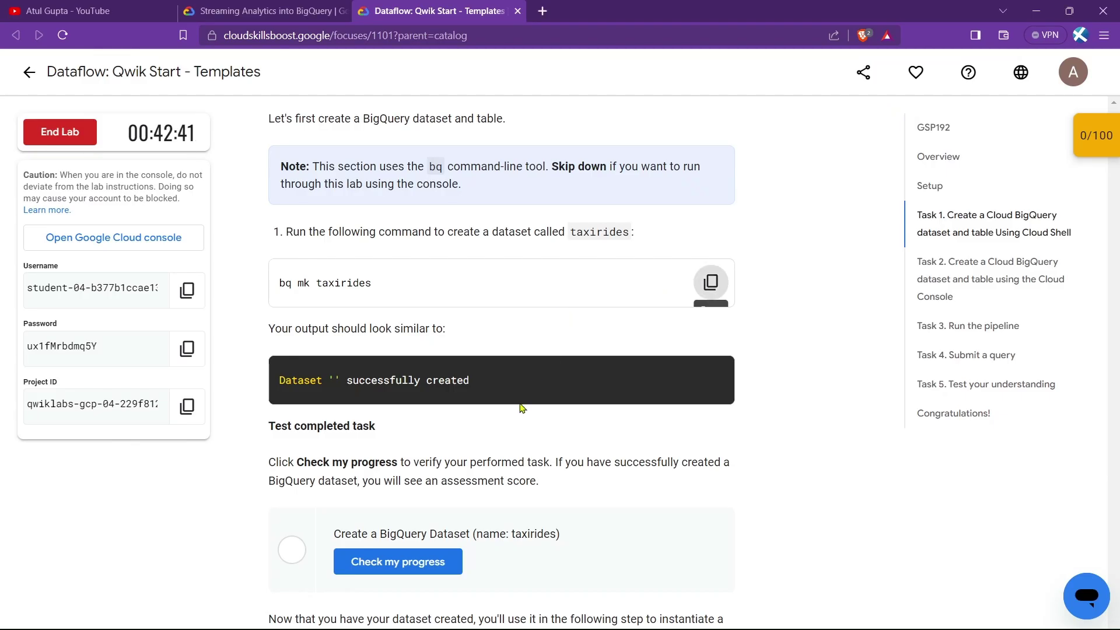
{"action": "scroll", "coordinate": [522, 409], "scroll_direction": "down", "scroll_amount": 3}
{"action": "left_click", "coordinate": [398, 364]}
{"action": "left_click_drag", "start_coordinate": [333, 337], "coordinate": [616, 344]}
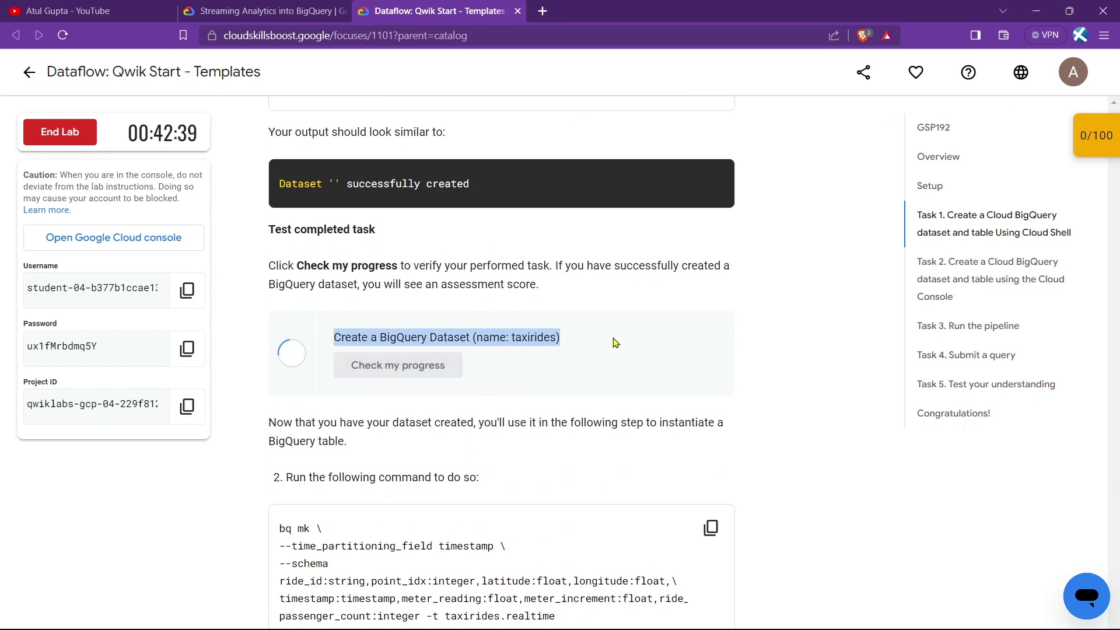
Step: Copy the lab's partitioned table command and run it in Cloud Shell to create taxirides.realtime
{"action": "scroll", "coordinate": [584, 350], "scroll_direction": "down", "scroll_amount": 6}
{"action": "left_click_drag", "start_coordinate": [286, 319], "coordinate": [510, 325]}
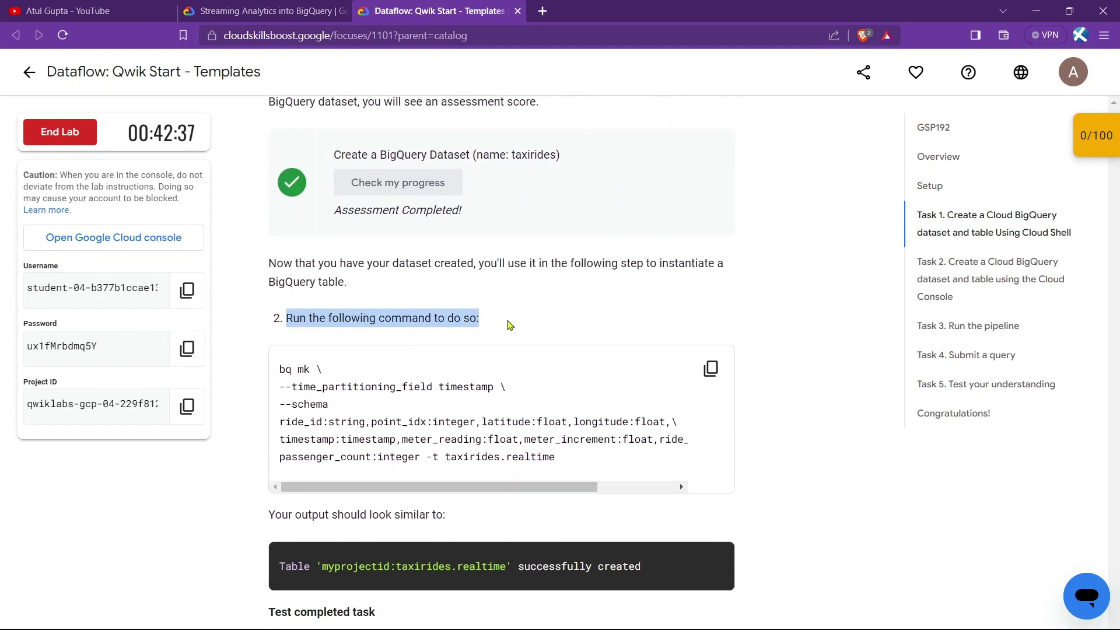
{"action": "left_click", "coordinate": [710, 368]}
{"action": "key", "text": "alt+Tab"}
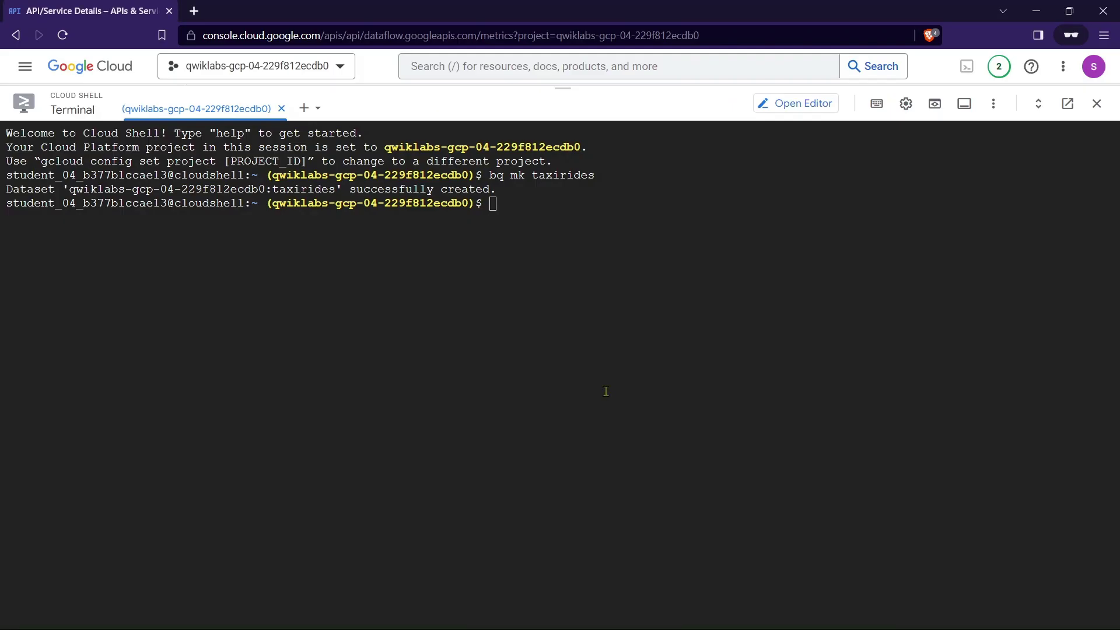
{"action": "key", "text": "ctrl+v"}
{"action": "key", "text": "Return"}
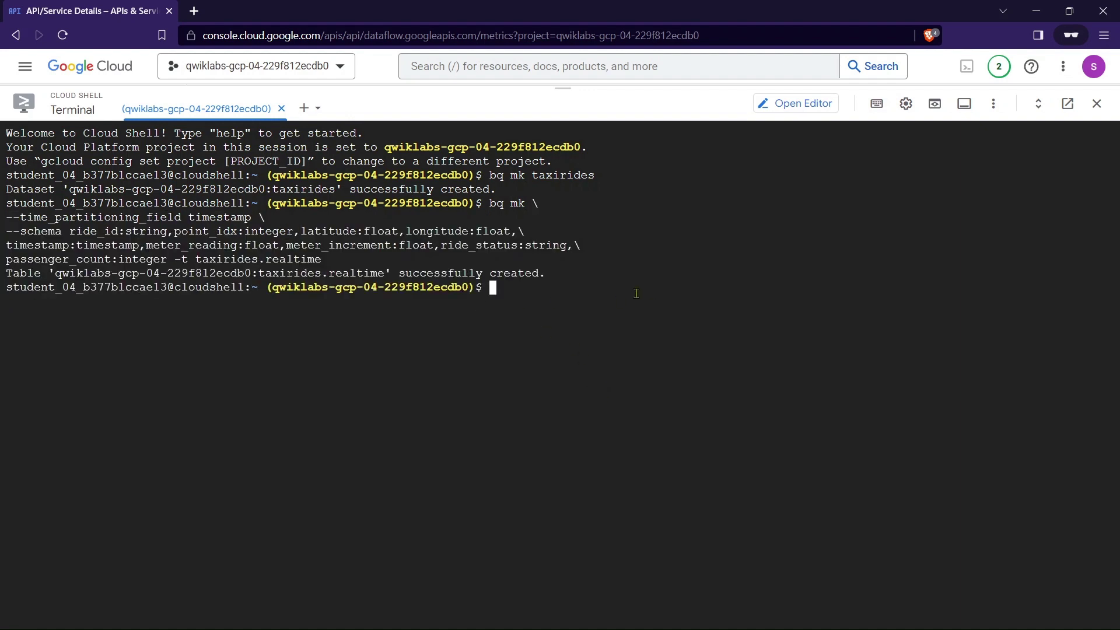
Step: Check the lab progress for creating a table in the BigQuery dataset
{"action": "key", "text": "alt+Tab"}
{"action": "scroll", "coordinate": [575, 401], "scroll_direction": "down", "scroll_amount": 6}
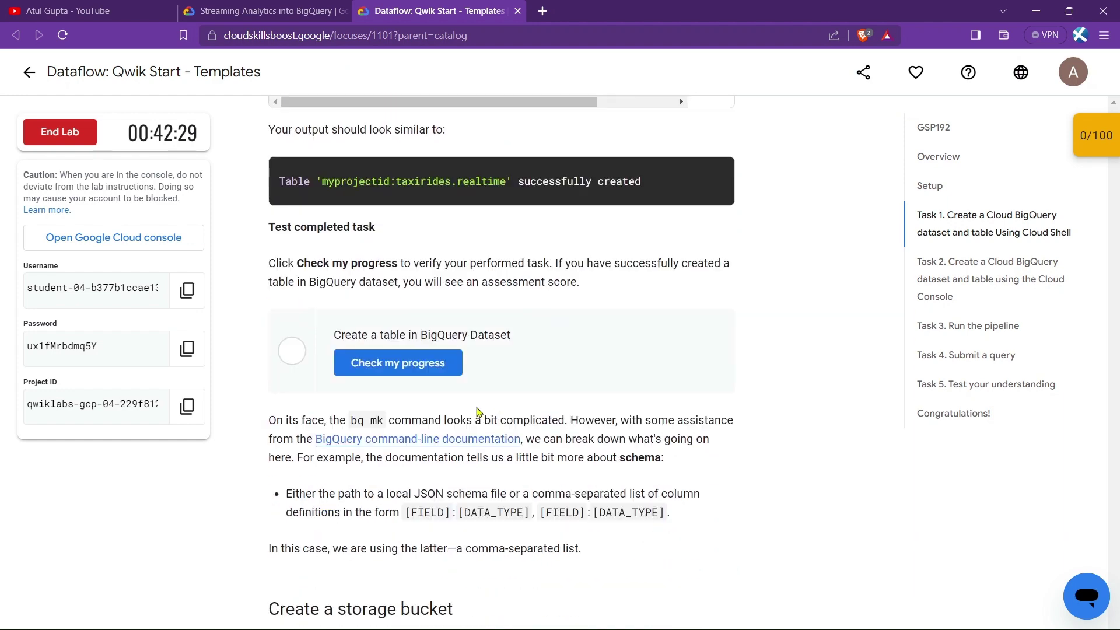
{"action": "left_click", "coordinate": [424, 374]}
{"action": "left_click_drag", "start_coordinate": [338, 334], "coordinate": [550, 334]}
{"action": "left_click", "coordinate": [570, 345]}
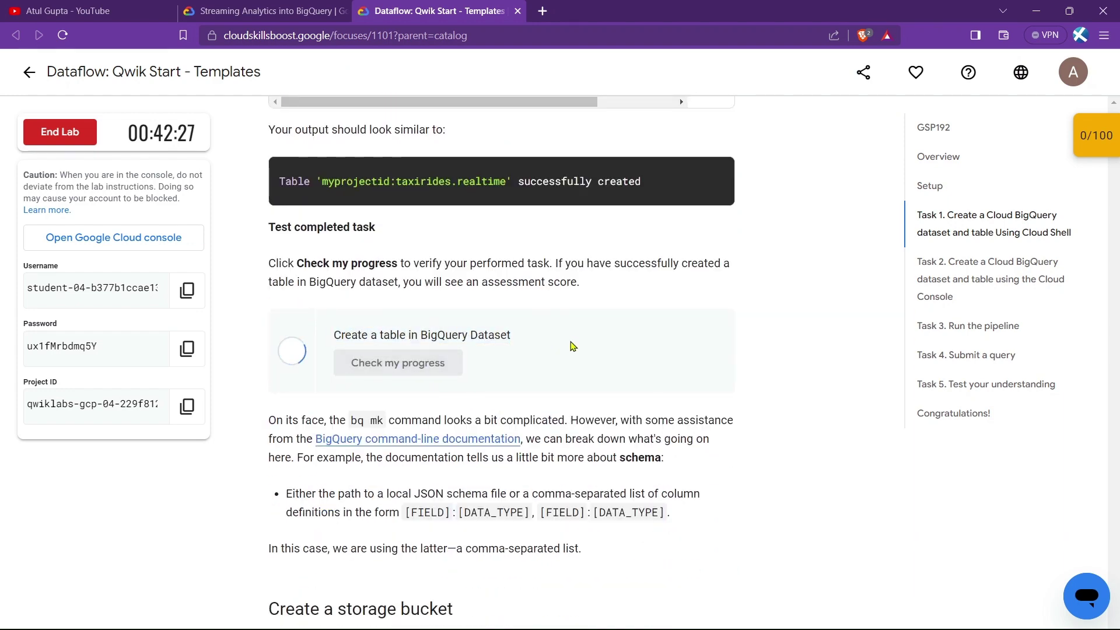
Step: Copy the lab's bucket name command and run "export BUCKET_NAME=qwiklabs-gcp-04-229f812ecdb0" in Cloud Shell
{"action": "scroll", "coordinate": [576, 342], "scroll_direction": "down", "scroll_amount": 10}
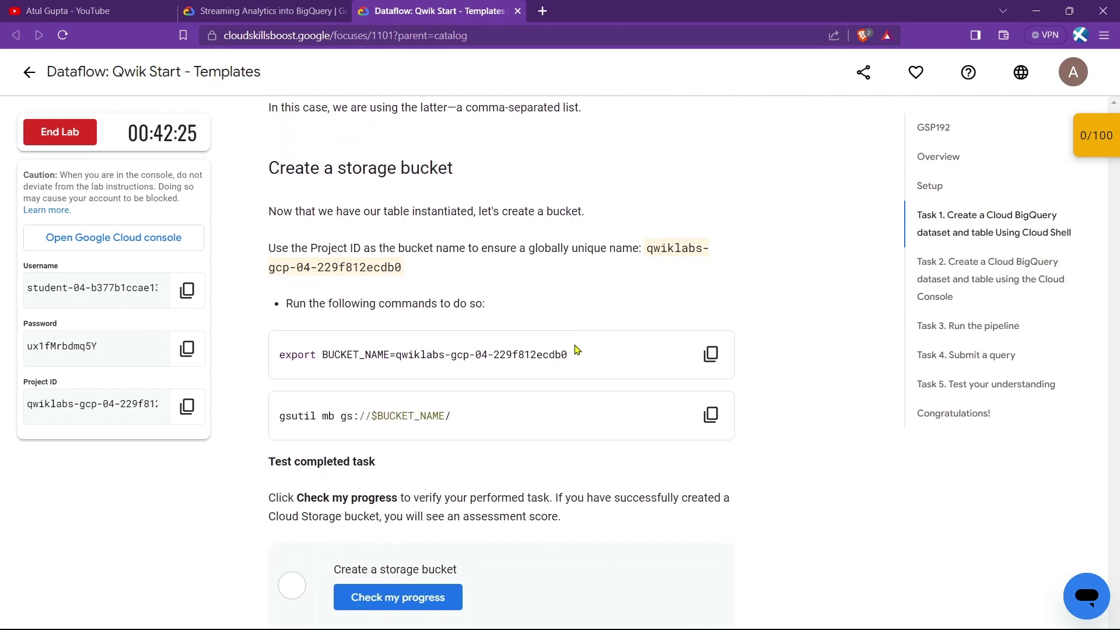
{"action": "scroll", "coordinate": [548, 356], "scroll_direction": "up", "scroll_amount": 5}
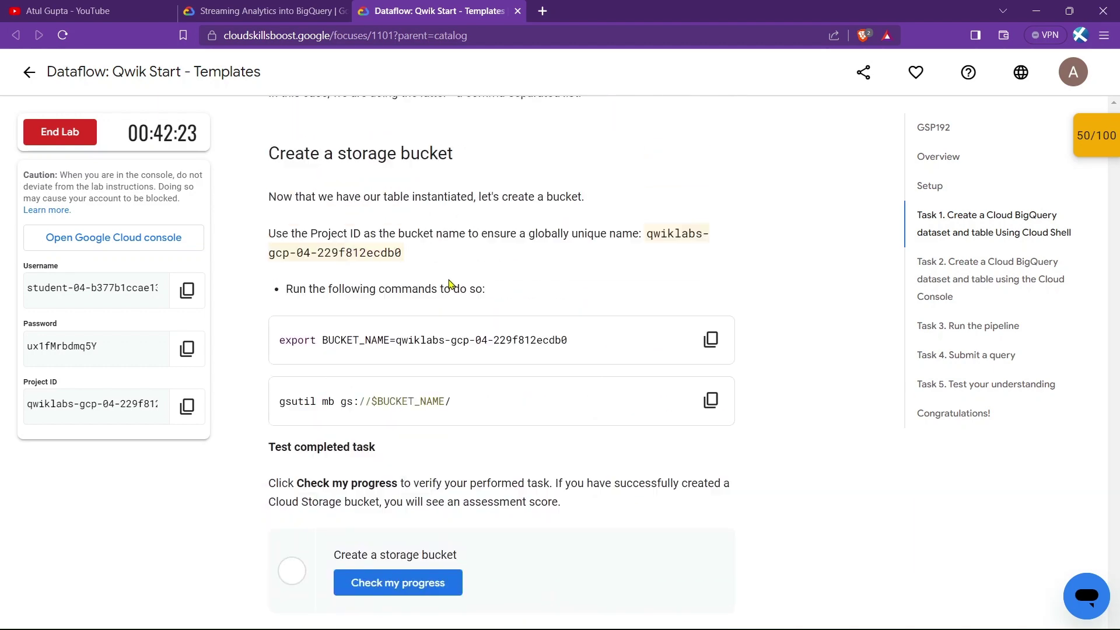
{"action": "left_click_drag", "start_coordinate": [271, 209], "coordinate": [482, 211]}
{"action": "left_click", "coordinate": [495, 231]}
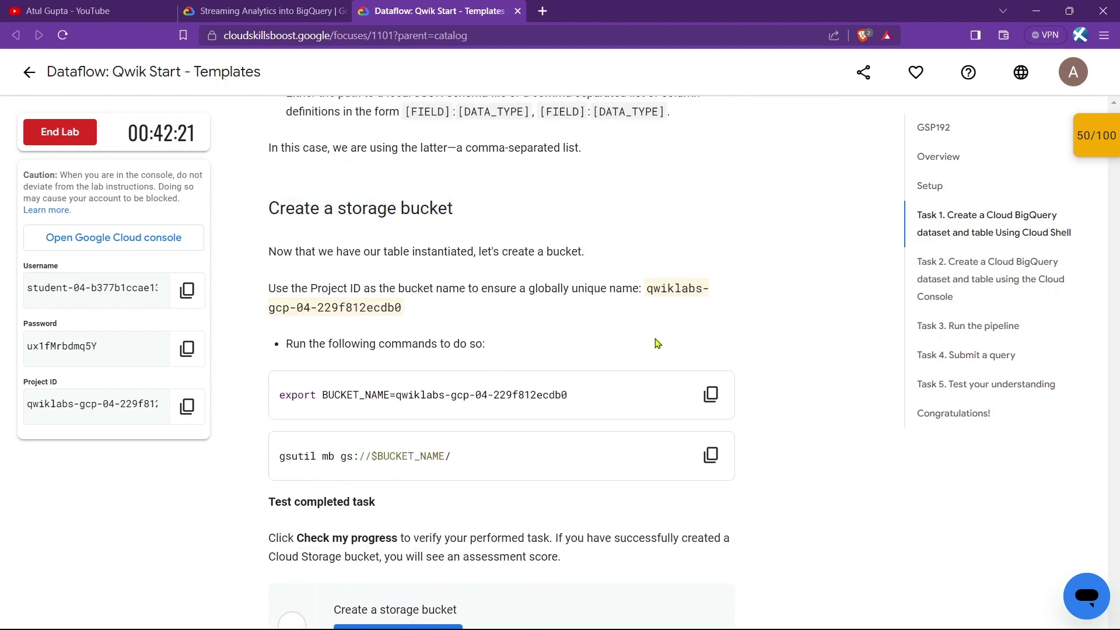
{"action": "left_click", "coordinate": [710, 394]}
{"action": "key", "text": "alt+Tab"}
{"action": "key", "text": "ctrl+v"}
{"action": "key", "text": "Return"}
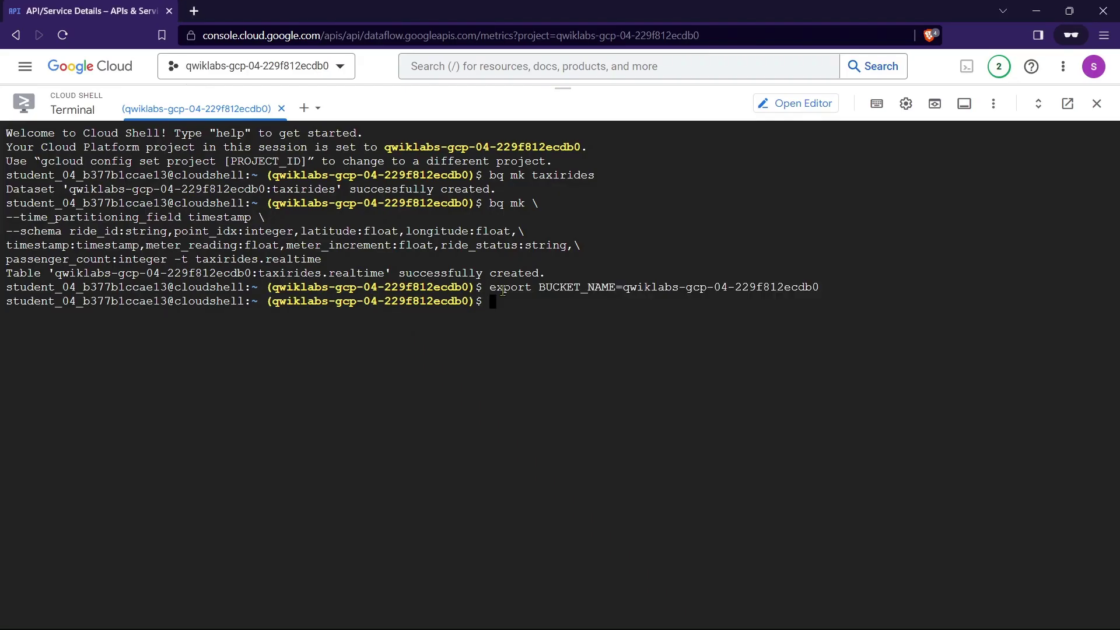
Step: Copy the lab's bucket creation command and run "gsutil mb gs://$BUCKET_NAME/" in Cloud Shell
{"action": "key", "text": "alt+Tab"}
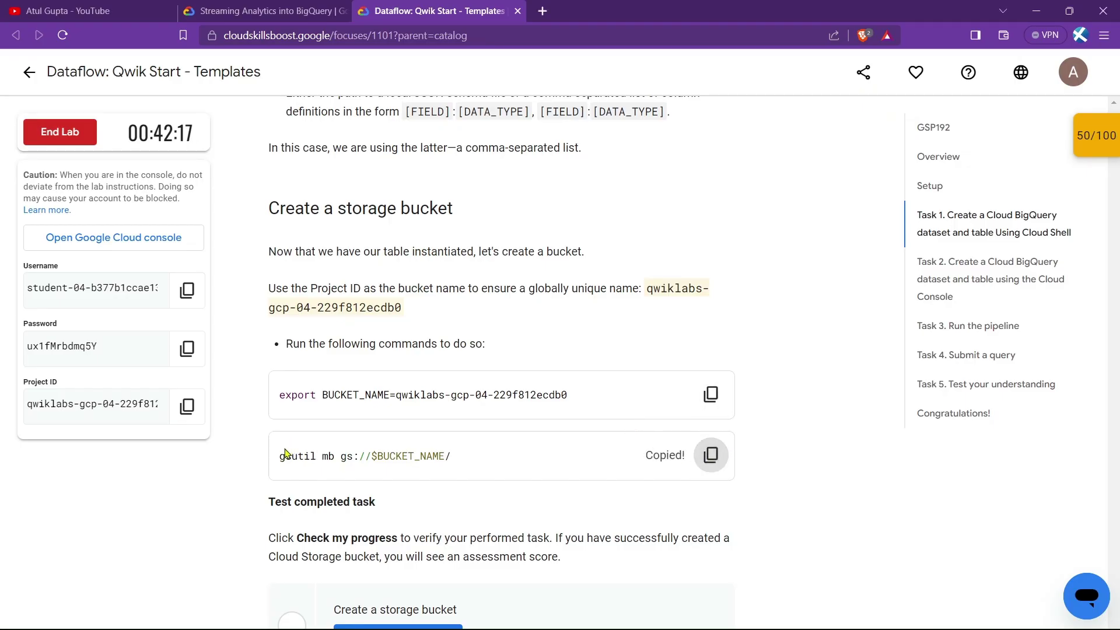
{"action": "left_click_drag", "start_coordinate": [280, 455], "coordinate": [453, 456]}
{"action": "left_click", "coordinate": [469, 456]}
{"action": "key", "text": "alt+Tab"}
{"action": "key", "text": "ctrl+v"}
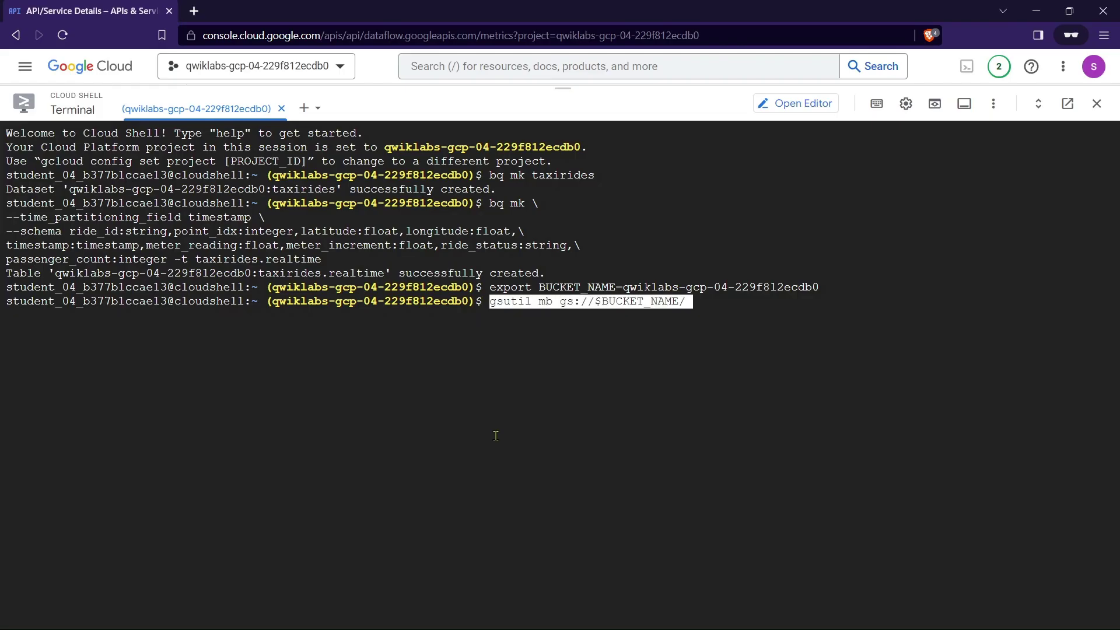
{"action": "key", "text": "Return"}
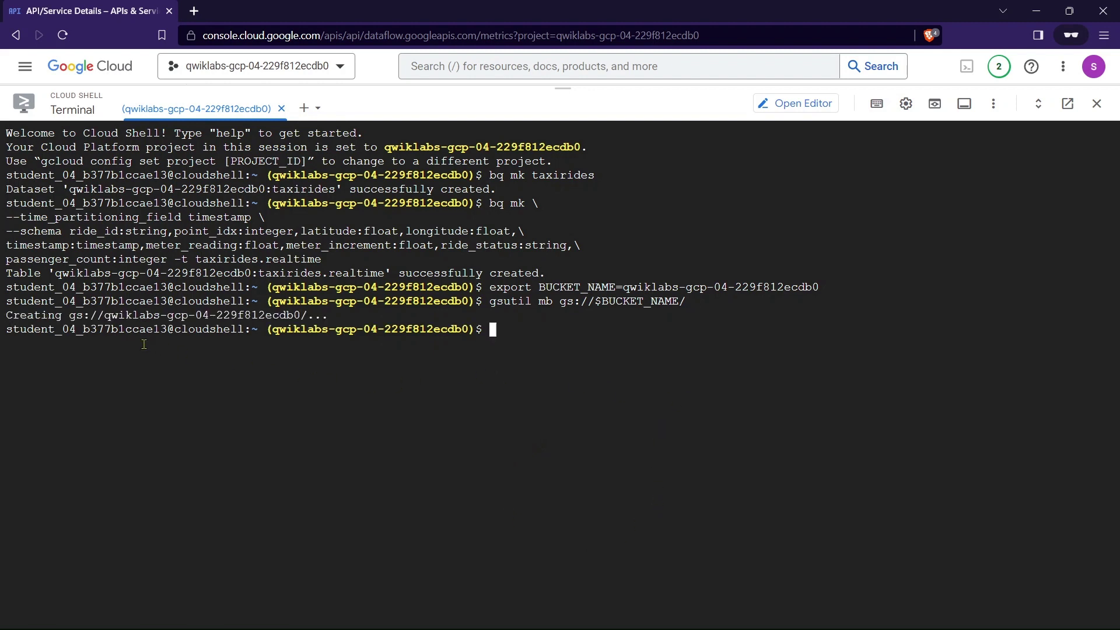
Step: Check the lab progress for creating a storage bucket in Task 1
{"action": "key", "text": "alt+Tab"}
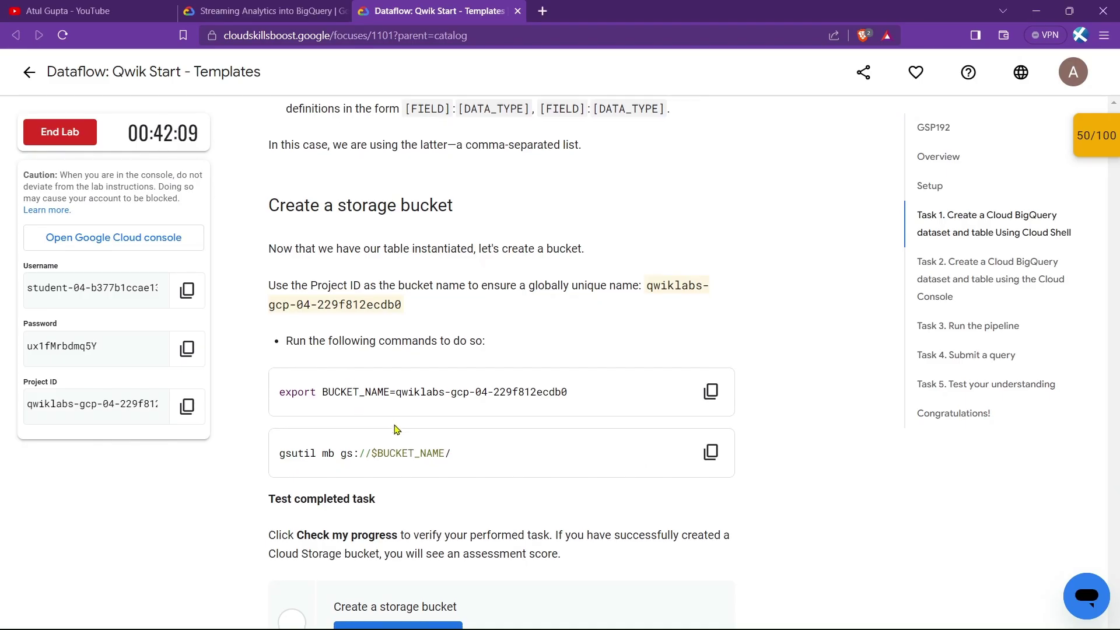
{"action": "scroll", "coordinate": [376, 408], "scroll_direction": "down", "scroll_amount": 4}
{"action": "left_click", "coordinate": [344, 361]}
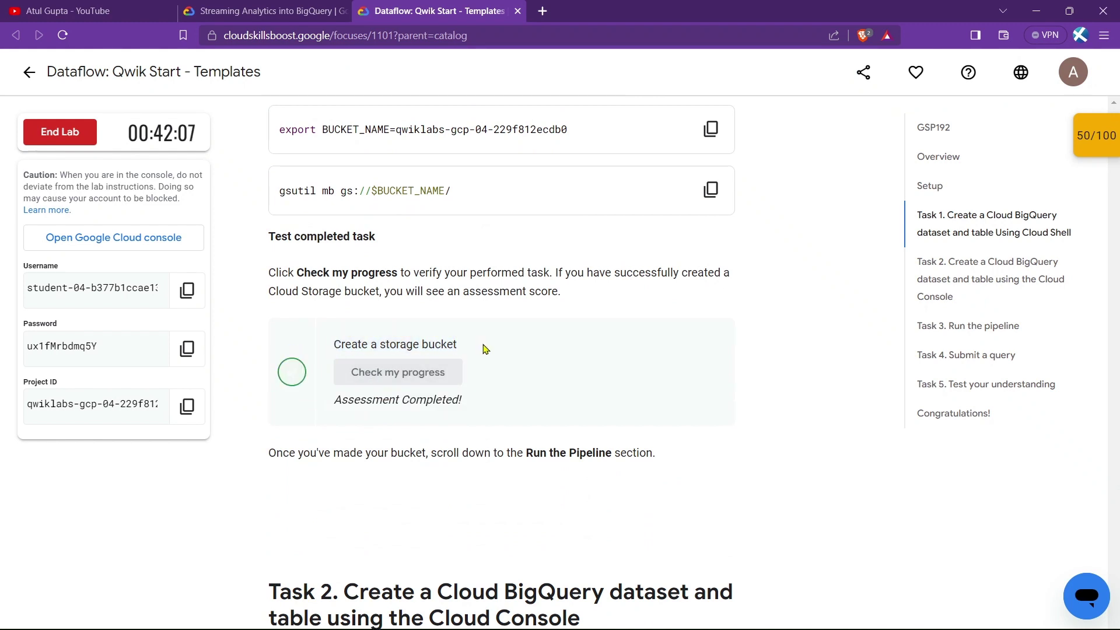
Step: Check the lab progress for creating the BigQuery dataset taxirides in Task 2
{"action": "scroll", "coordinate": [507, 363], "scroll_direction": "down", "scroll_amount": 6}
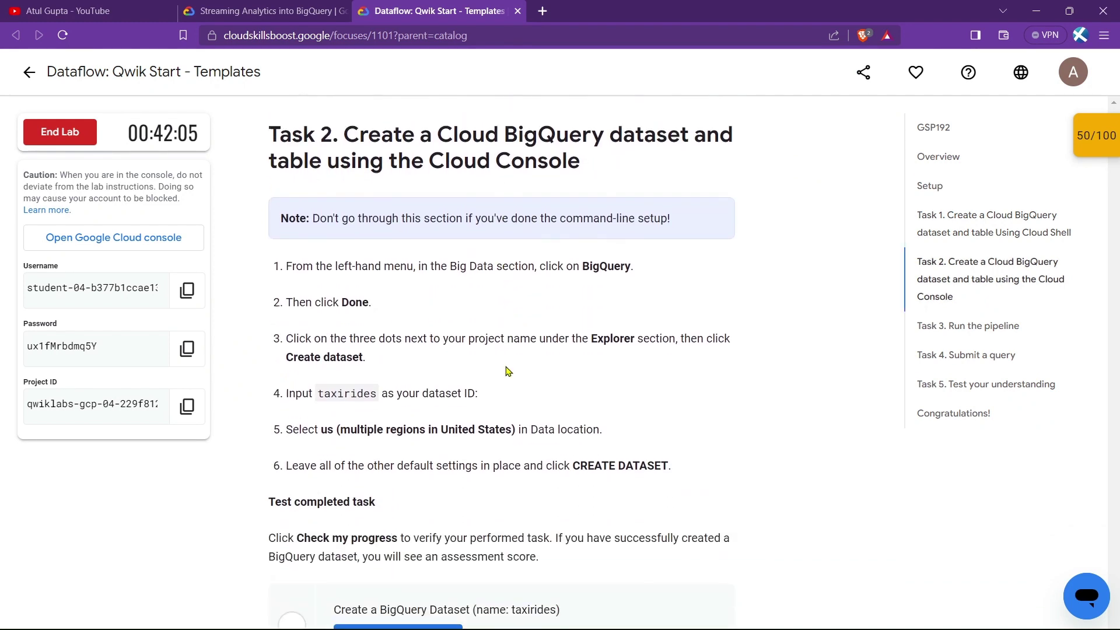
{"action": "scroll", "coordinate": [524, 368], "scroll_direction": "down", "scroll_amount": 1}
{"action": "left_click", "coordinate": [397, 422]}
{"action": "left_click_drag", "start_coordinate": [334, 396], "coordinate": [576, 399]}
{"action": "left_click", "coordinate": [519, 464]}
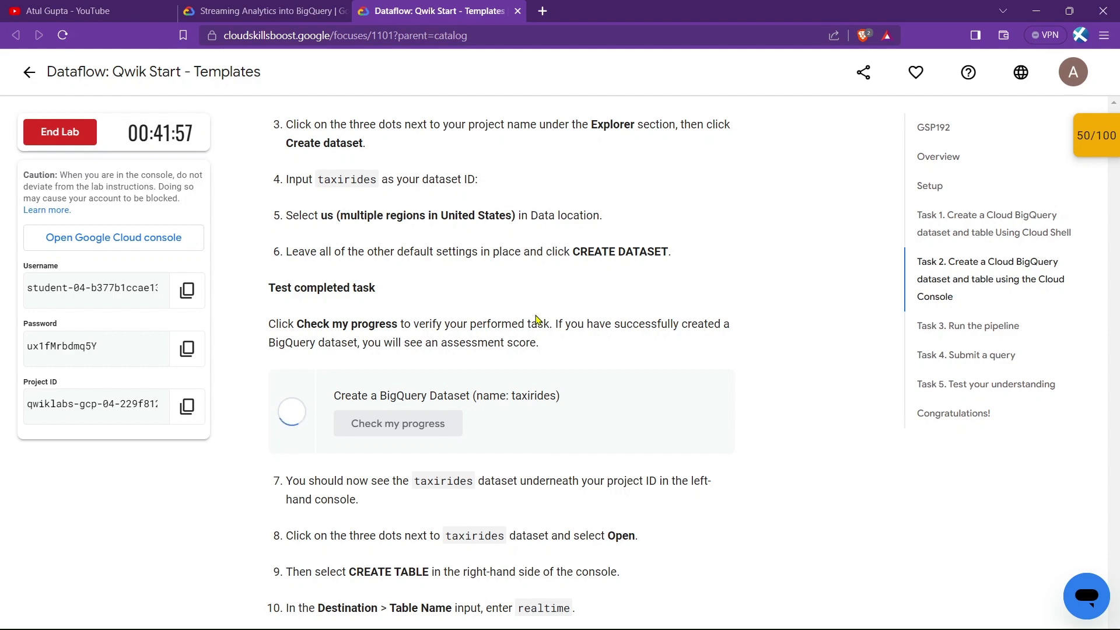
Step: Check the lab progress for creating a table in the BigQuery dataset in Task 2
{"action": "scroll", "coordinate": [459, 390], "scroll_direction": "down", "scroll_amount": 12}
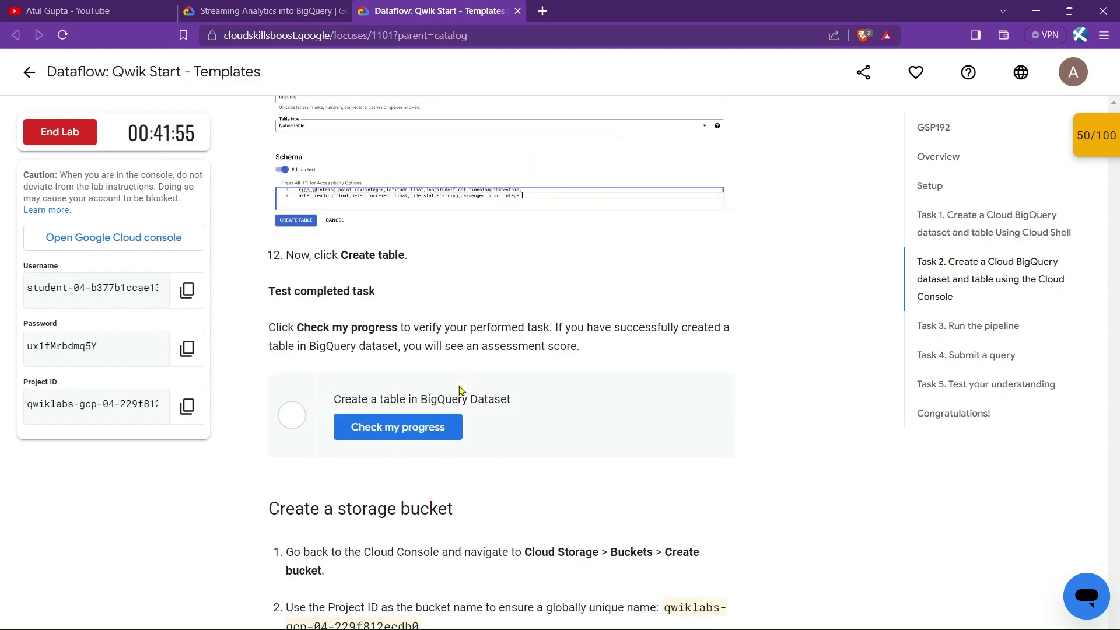
{"action": "scroll", "coordinate": [460, 390], "scroll_direction": "down", "scroll_amount": 2}
{"action": "left_click", "coordinate": [397, 298]}
{"action": "left_click_drag", "start_coordinate": [333, 269], "coordinate": [562, 266]}
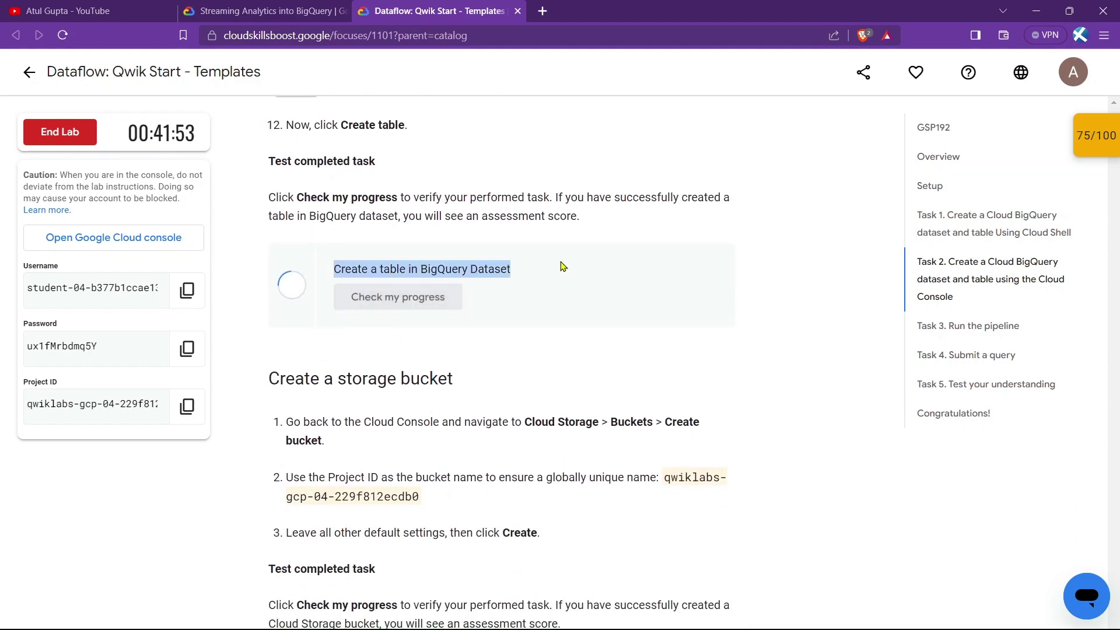
{"action": "left_click", "coordinate": [497, 351]}
Step: Check the lab progress for creating a storage bucket in Task 2
{"action": "scroll", "coordinate": [444, 363], "scroll_direction": "down", "scroll_amount": 5}
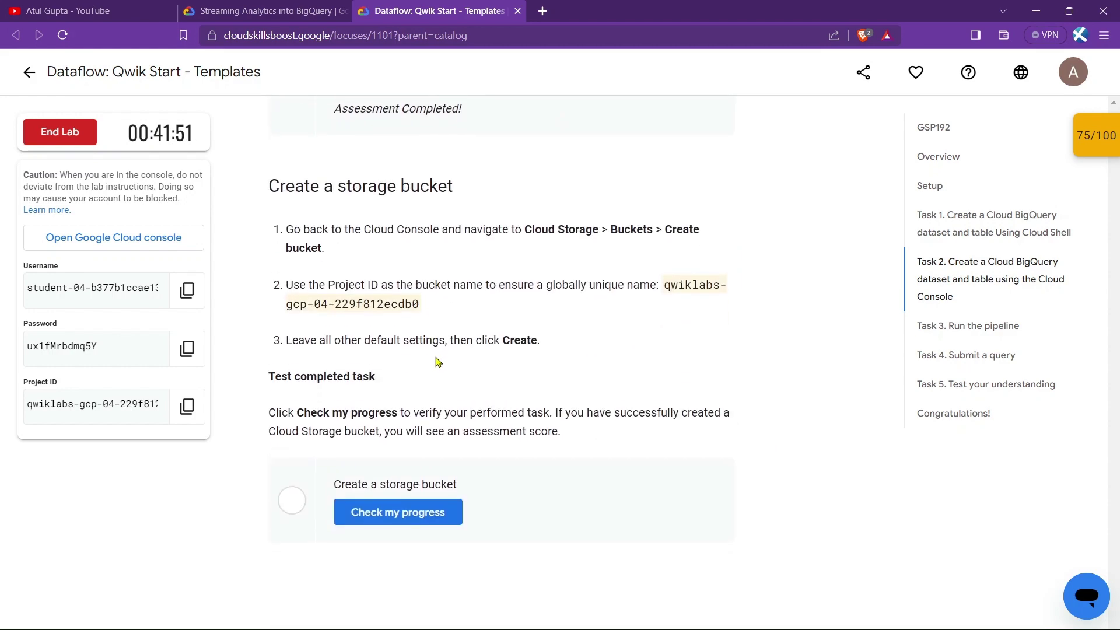
{"action": "left_click", "coordinate": [388, 376]}
{"action": "left_click_drag", "start_coordinate": [333, 343], "coordinate": [492, 345]}
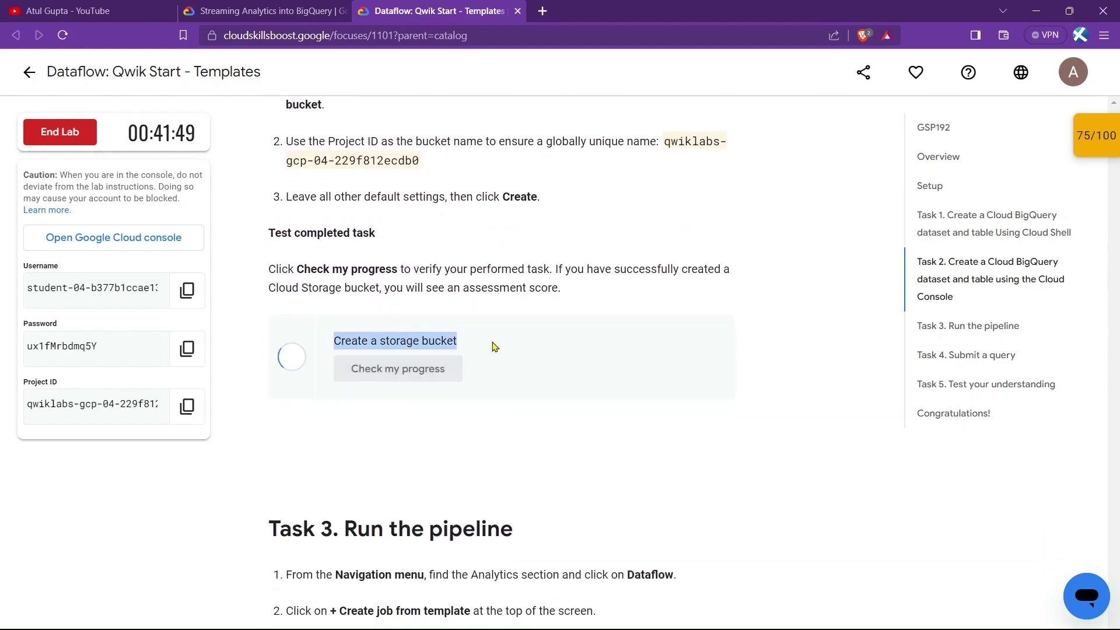
{"action": "left_click", "coordinate": [494, 346]}
Step: Copy the service name from Task 3, search for "Dataflow" in the Google Cloud console and open its page
{"action": "scroll", "coordinate": [437, 408], "scroll_direction": "down", "scroll_amount": 8}
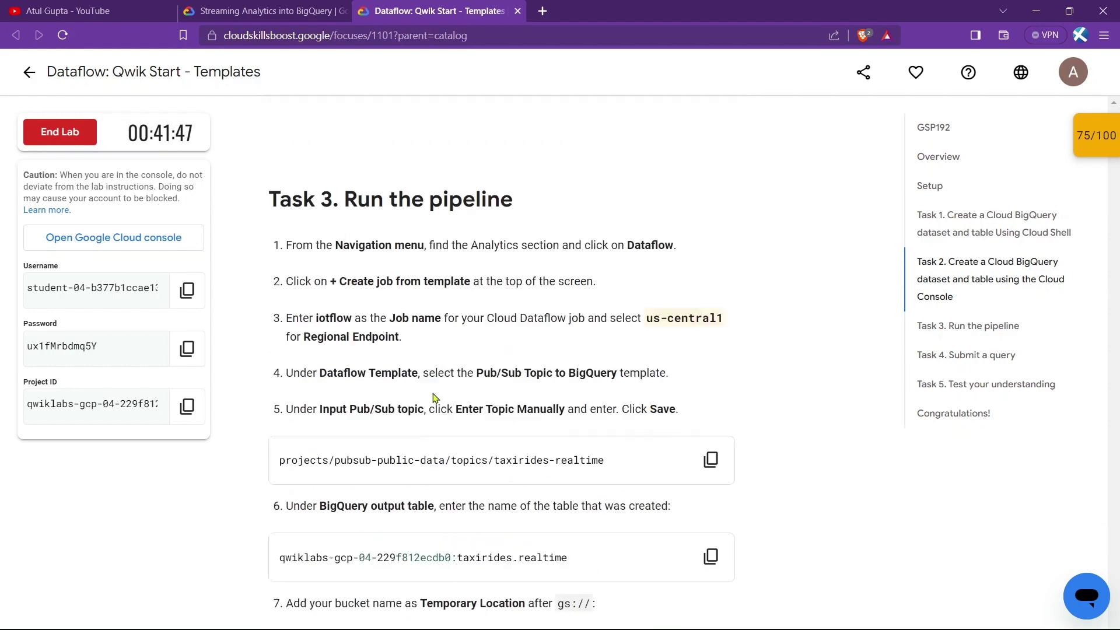
{"action": "scroll", "coordinate": [350, 263], "scroll_direction": "up", "scroll_amount": 1}
{"action": "left_click_drag", "start_coordinate": [270, 151], "coordinate": [508, 153]}
{"action": "left_click", "coordinate": [481, 144]}
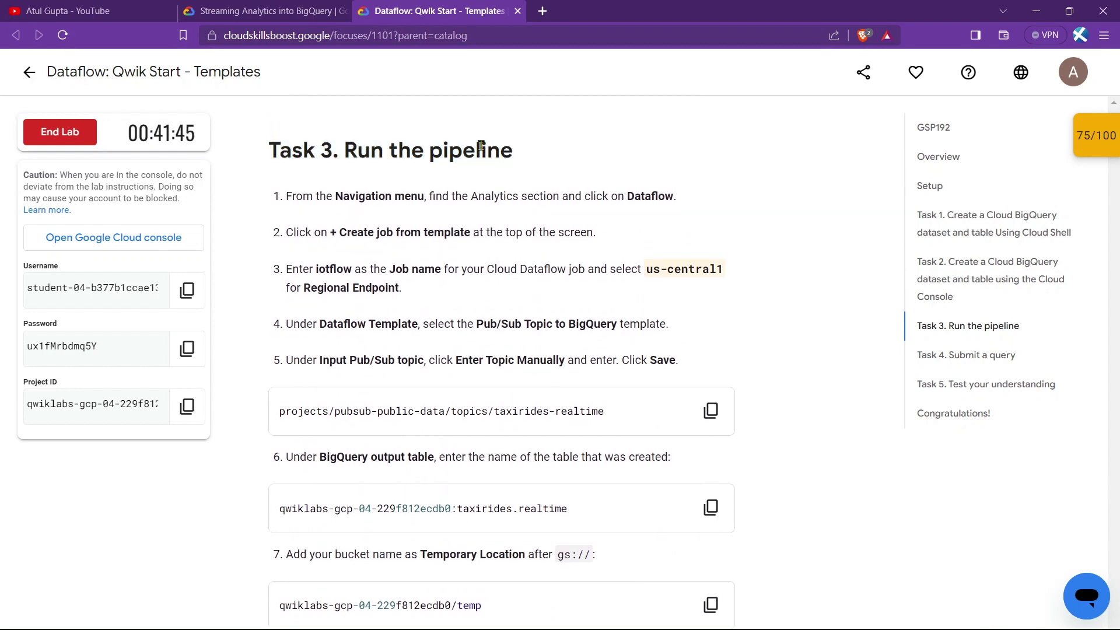
{"action": "right_click", "coordinate": [645, 197]}
{"action": "left_click", "coordinate": [671, 208]}
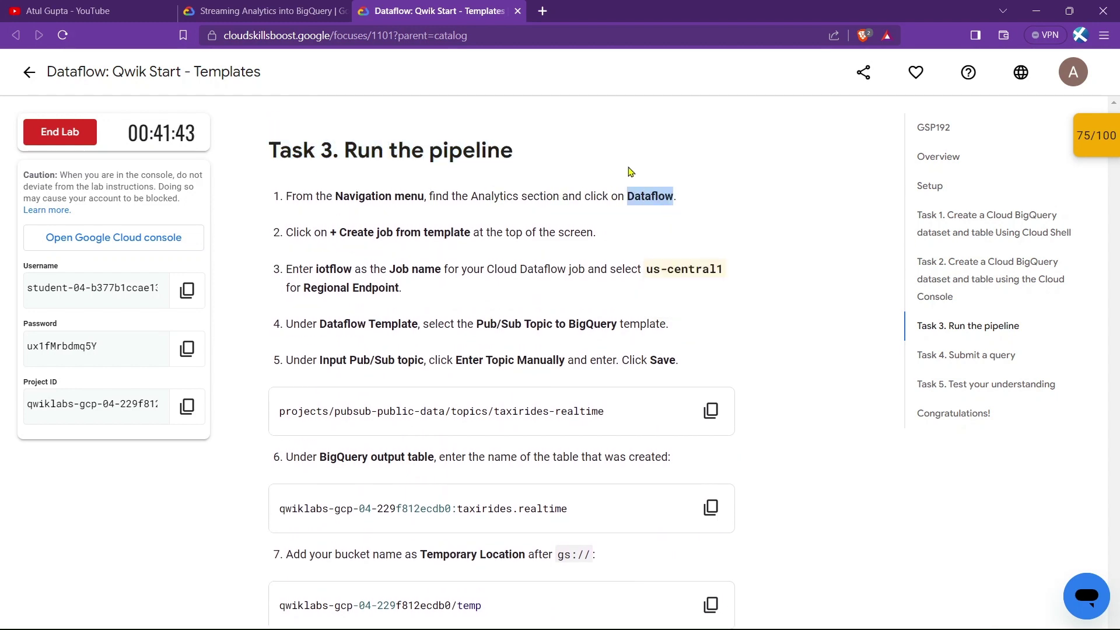
{"action": "key", "text": "alt+Tab"}
{"action": "left_click_drag", "start_coordinate": [561, 98], "coordinate": [562, 598]}
{"action": "left_click", "coordinate": [519, 67]}
{"action": "key", "text": "ctrl+v"}
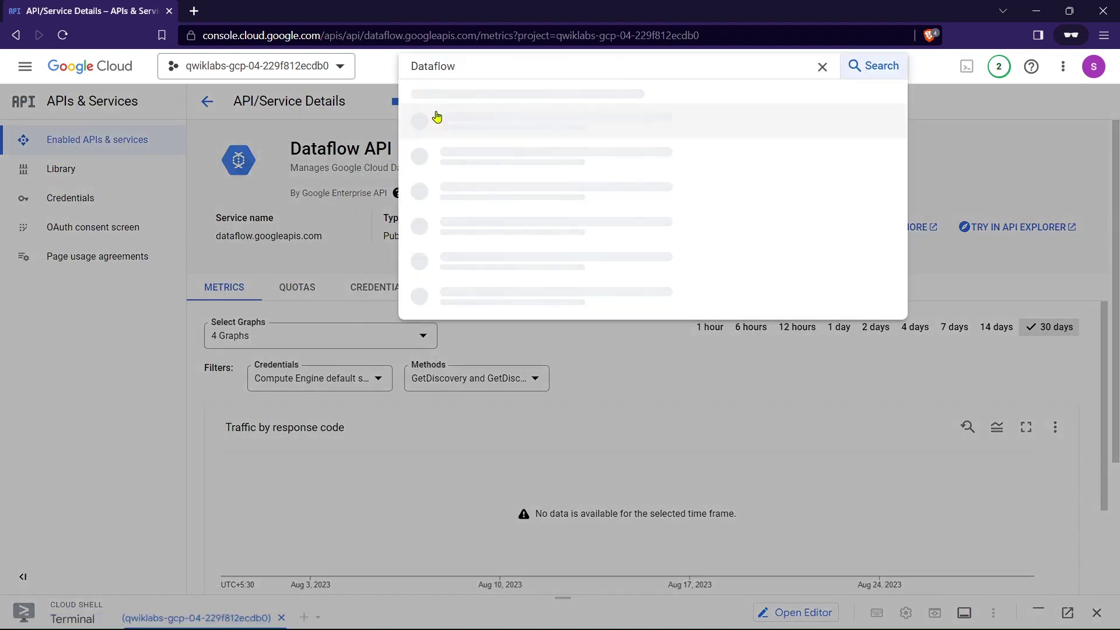
{"action": "left_click", "coordinate": [470, 139]}
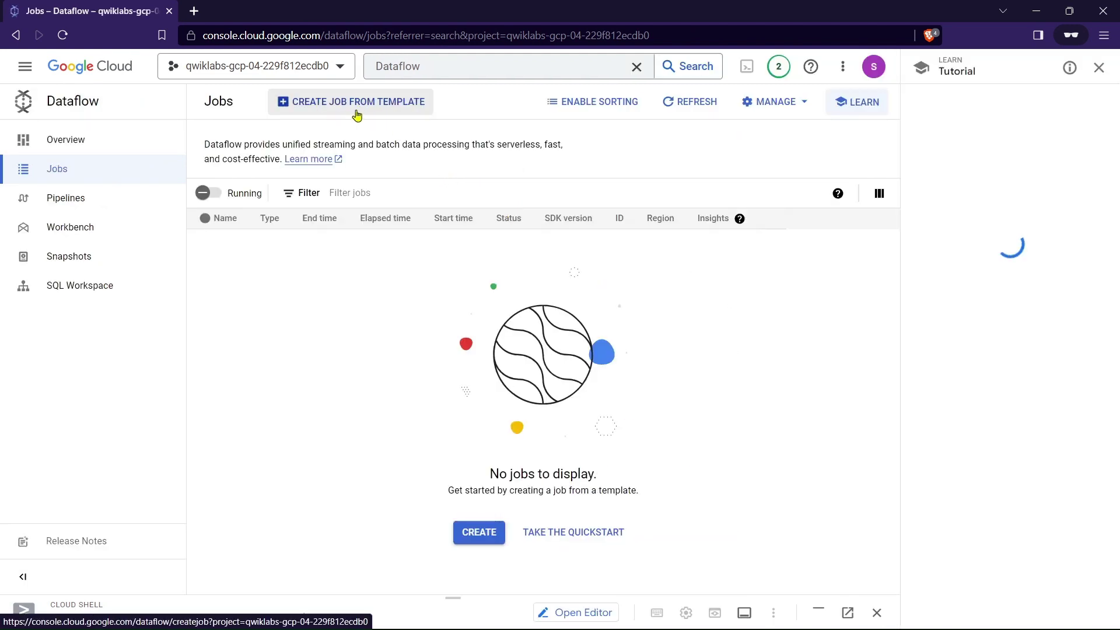
Step: Start a Dataflow job from a template and name it iotflow, copying the name from the lab instructions
{"action": "left_click", "coordinate": [357, 115]}
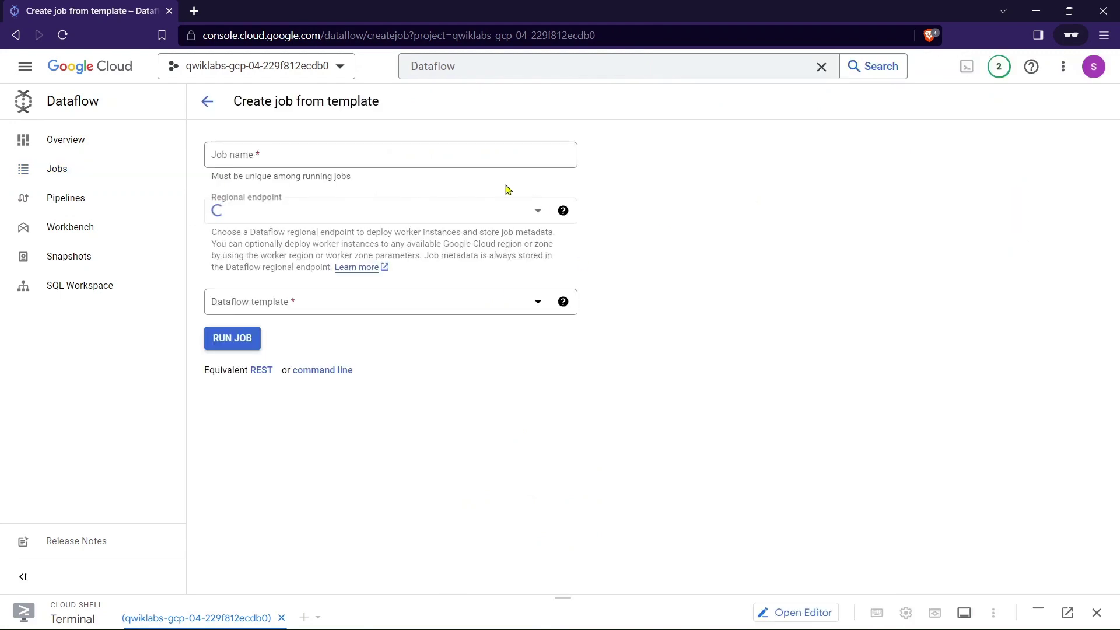
{"action": "left_click", "coordinate": [328, 153]}
{"action": "key", "text": "alt+Tab"}
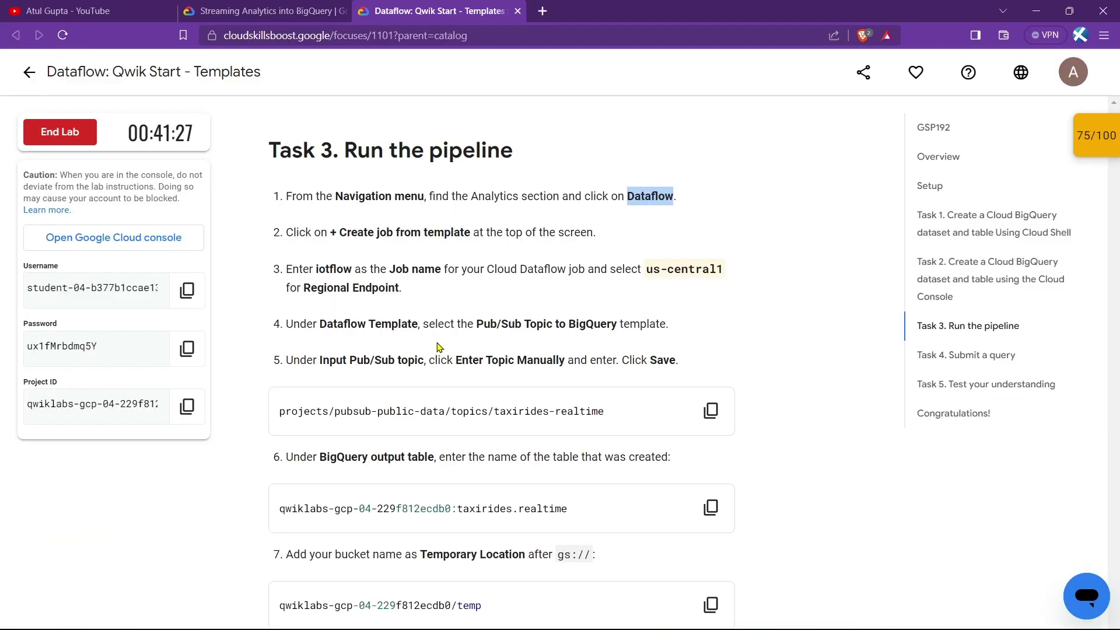
{"action": "scroll", "coordinate": [438, 347], "scroll_direction": "down", "scroll_amount": 2}
{"action": "right_click", "coordinate": [327, 173]}
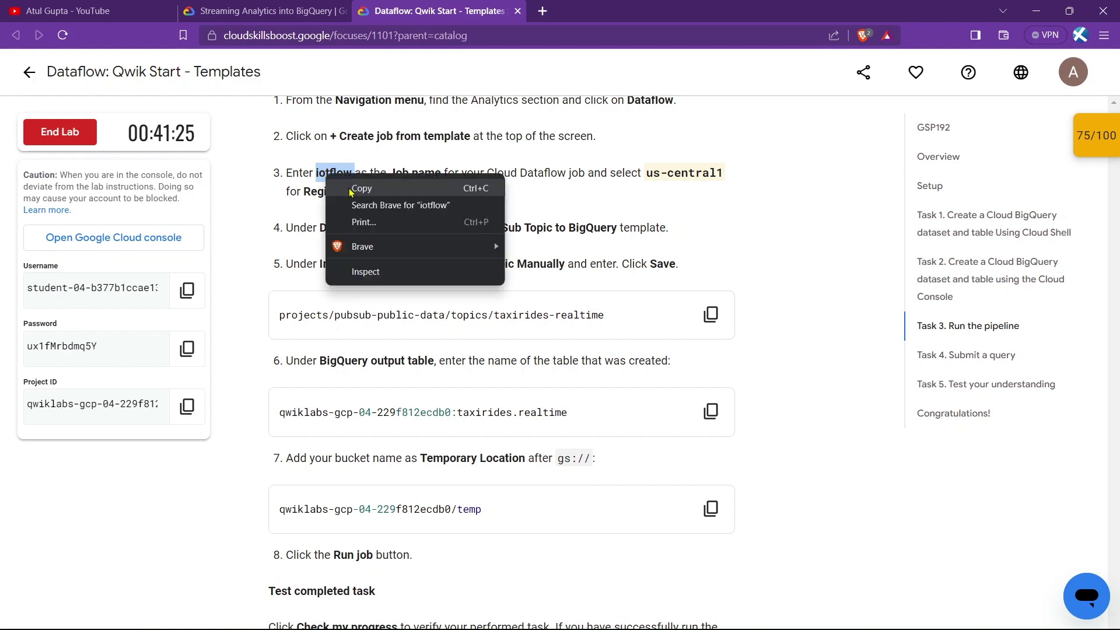
{"action": "left_click", "coordinate": [335, 200]}
{"action": "key", "text": "alt+Tab"}
{"action": "left_click", "coordinate": [320, 160]}
{"action": "key", "text": "ctrl+v"}
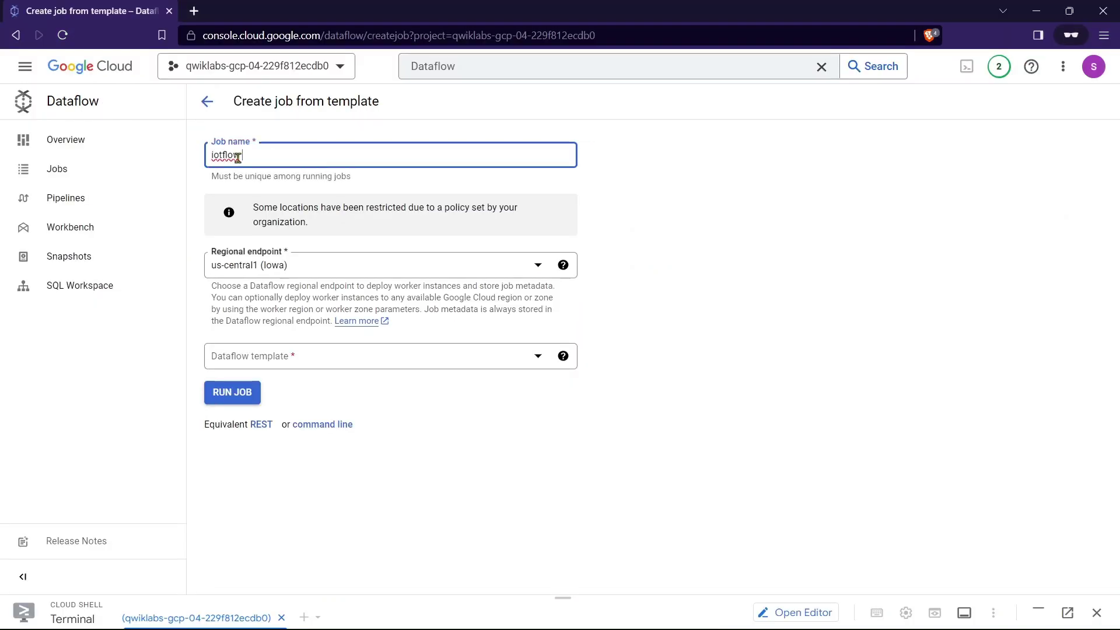
Step: Choose the Pub/Sub Topic to BigQuery template for the job and dismiss the notice about writing directly to BigQuery
{"action": "left_click", "coordinate": [258, 357]}
{"action": "key", "text": "alt+Tab"}
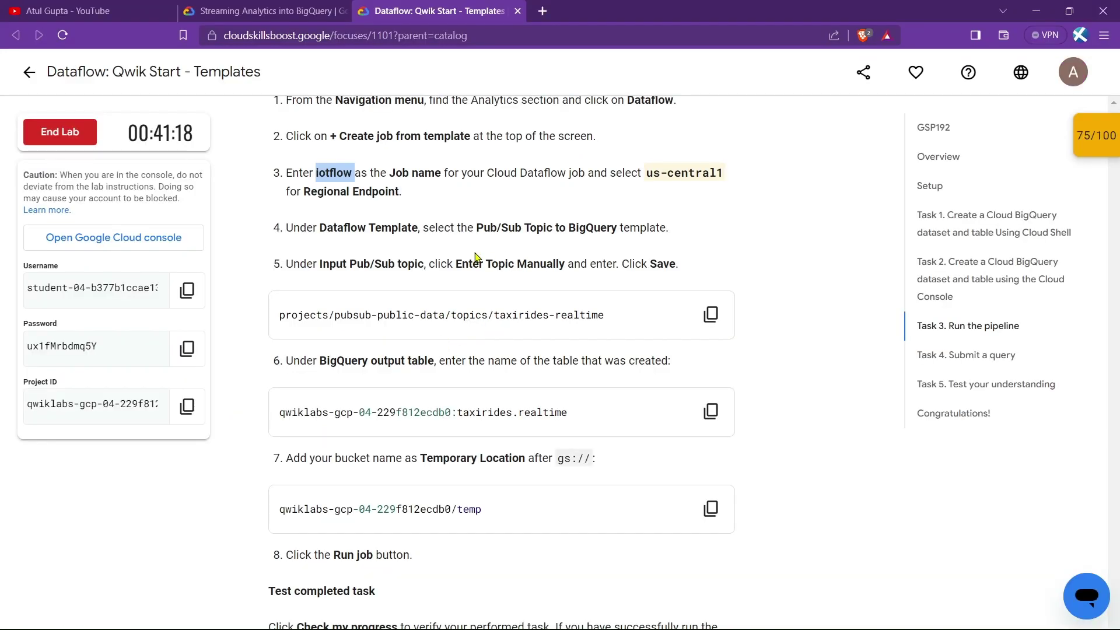
{"action": "left_click_drag", "start_coordinate": [477, 227], "coordinate": [616, 228]}
{"action": "right_click", "coordinate": [563, 221]}
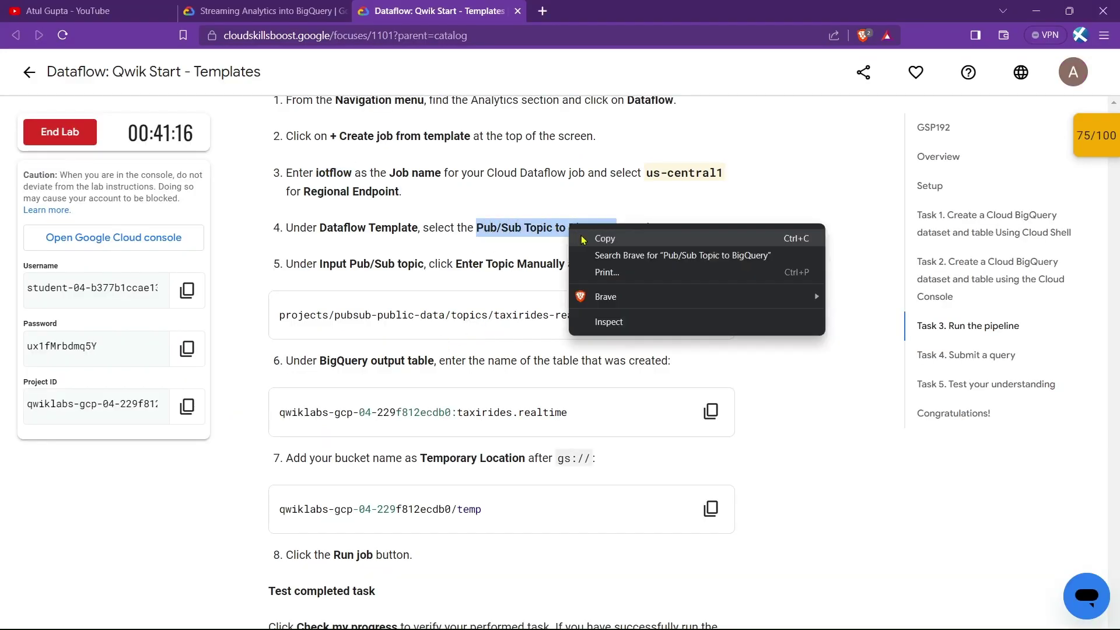
{"action": "left_click", "coordinate": [580, 235]}
{"action": "key", "text": "alt+Tab"}
{"action": "key", "text": "ctrl+v"}
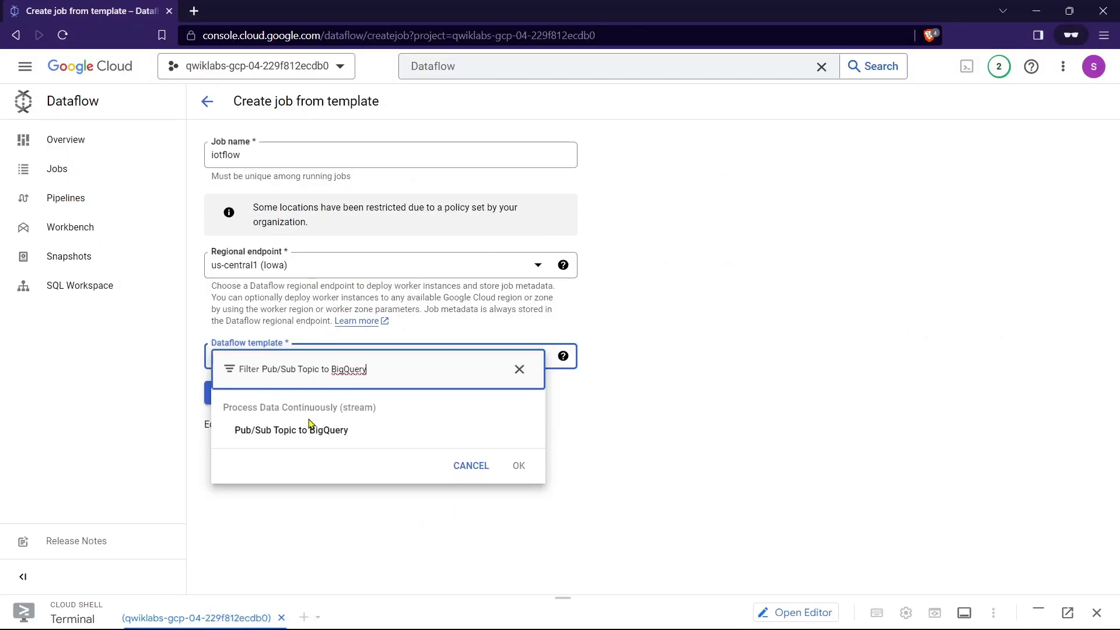
{"action": "left_click", "coordinate": [315, 434]}
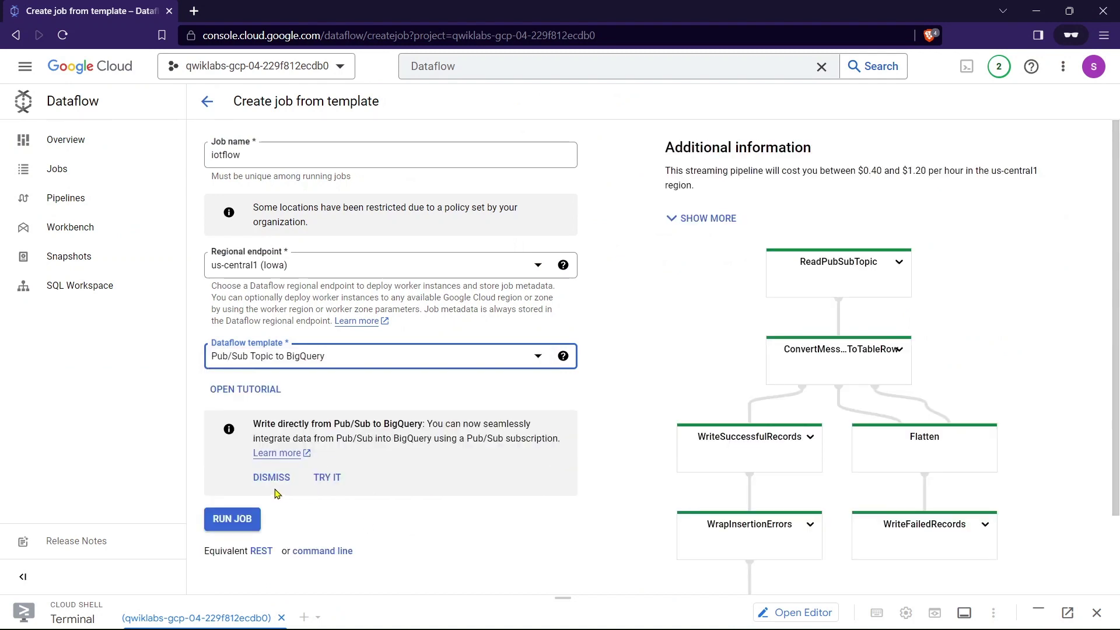
{"action": "left_click", "coordinate": [274, 484]}
Step: Enter the input Pub/Sub topic manually as projects/pubsub-public-data/topics/taxirides-realtime, copied from the lab instructions, and save it
{"action": "scroll", "coordinate": [464, 418], "scroll_direction": "down", "scroll_amount": 2}
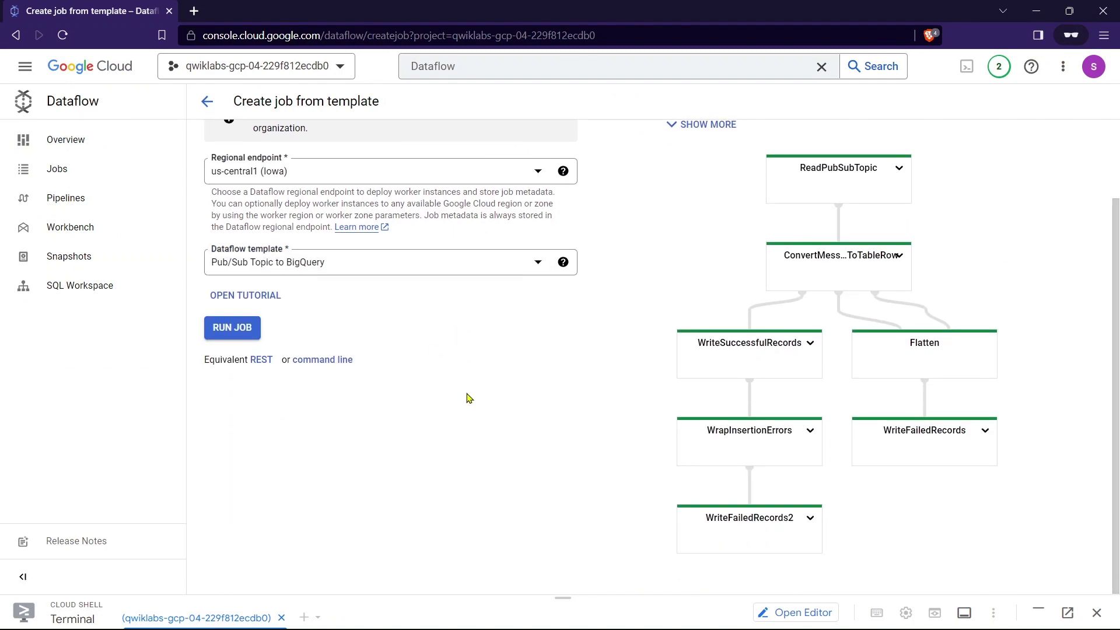
{"action": "left_click", "coordinate": [407, 444]}
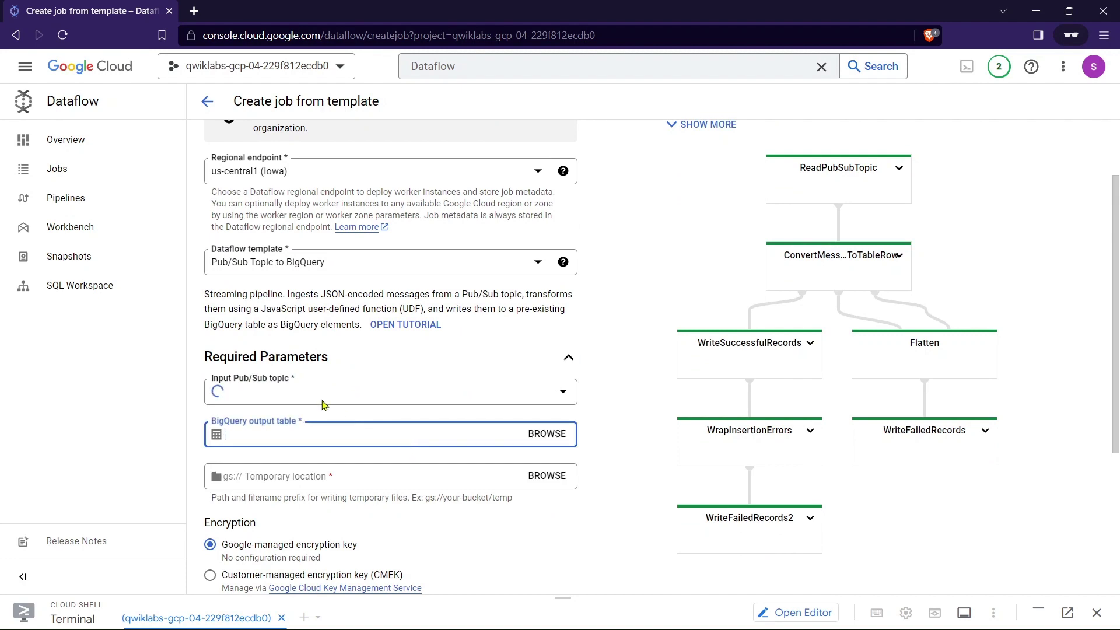
{"action": "left_click", "coordinate": [248, 396]}
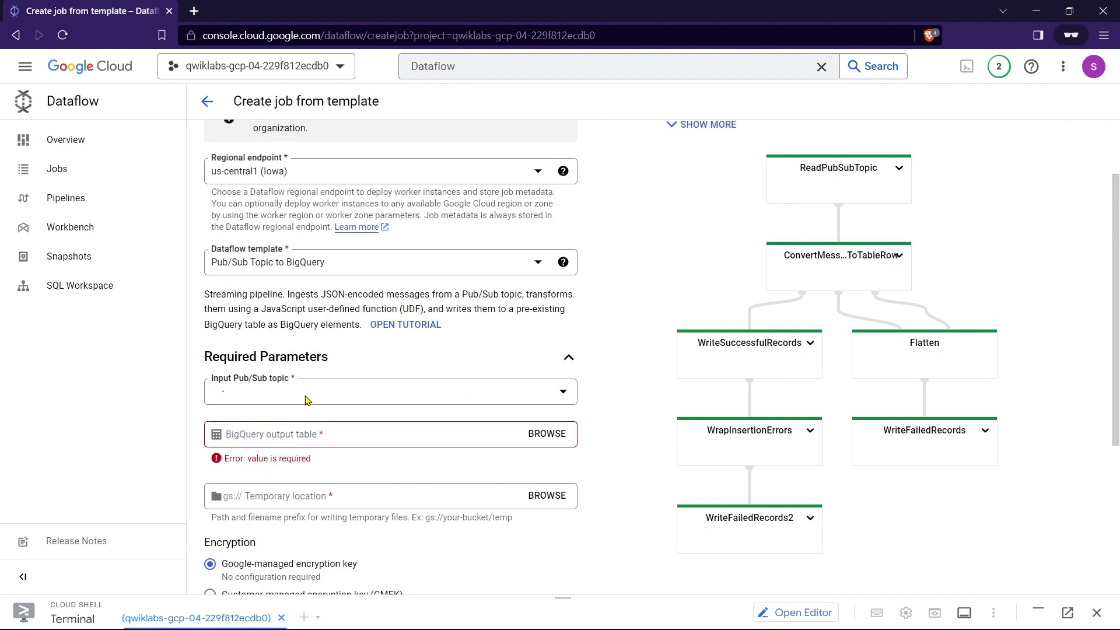
{"action": "left_click", "coordinate": [244, 398]}
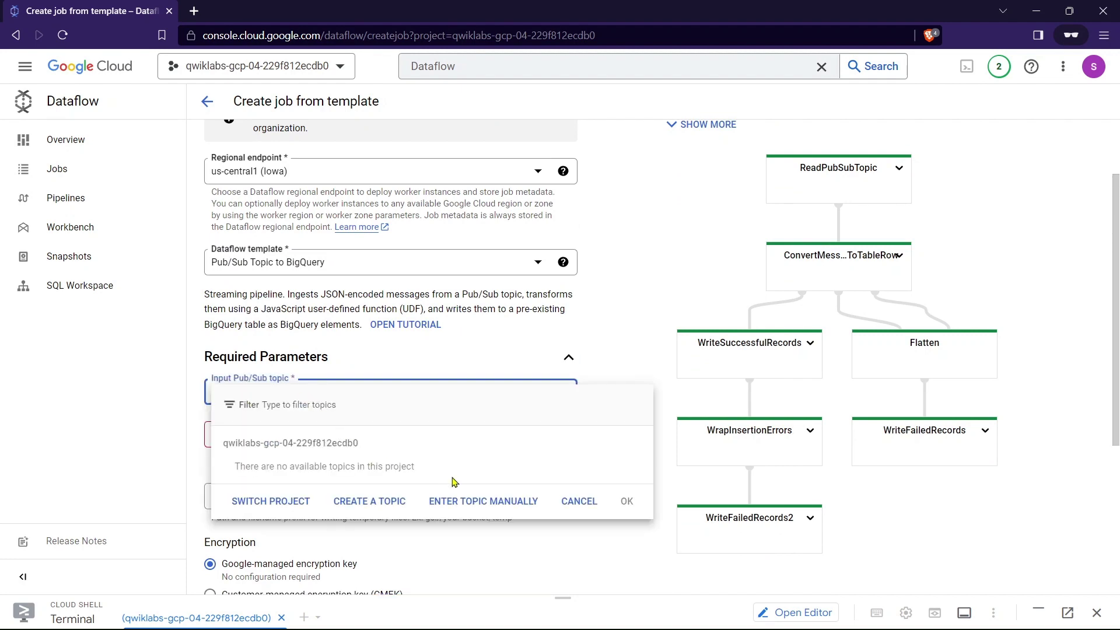
{"action": "left_click", "coordinate": [483, 502]}
{"action": "left_click", "coordinate": [465, 372]}
{"action": "key", "text": "alt+Tab"}
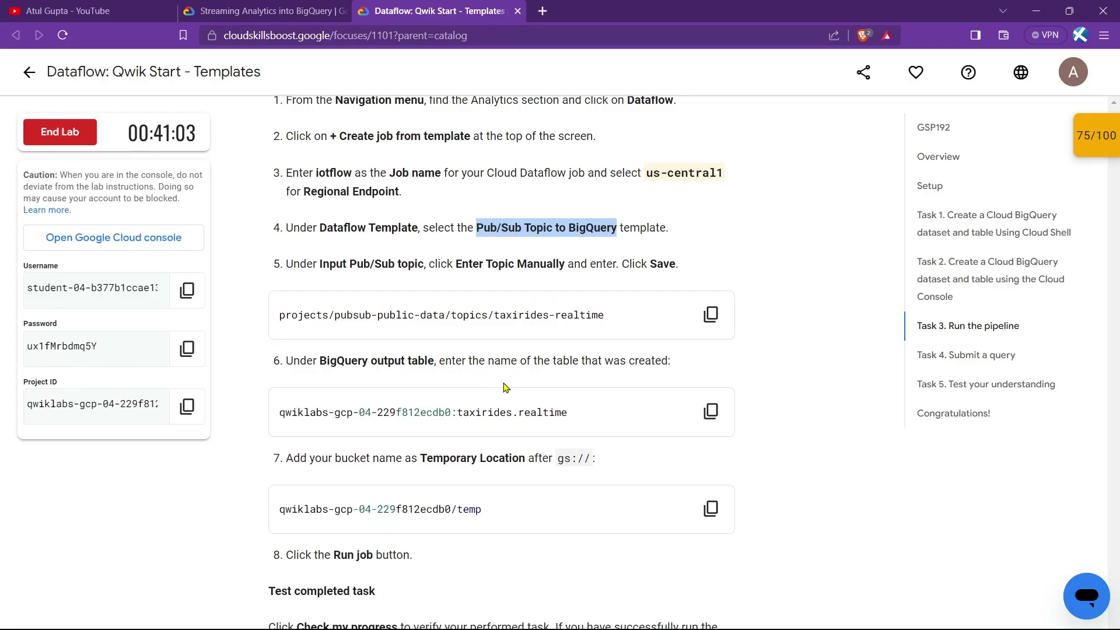
{"action": "left_click", "coordinate": [712, 315]}
{"action": "left_click_drag", "start_coordinate": [283, 263], "coordinate": [437, 264]}
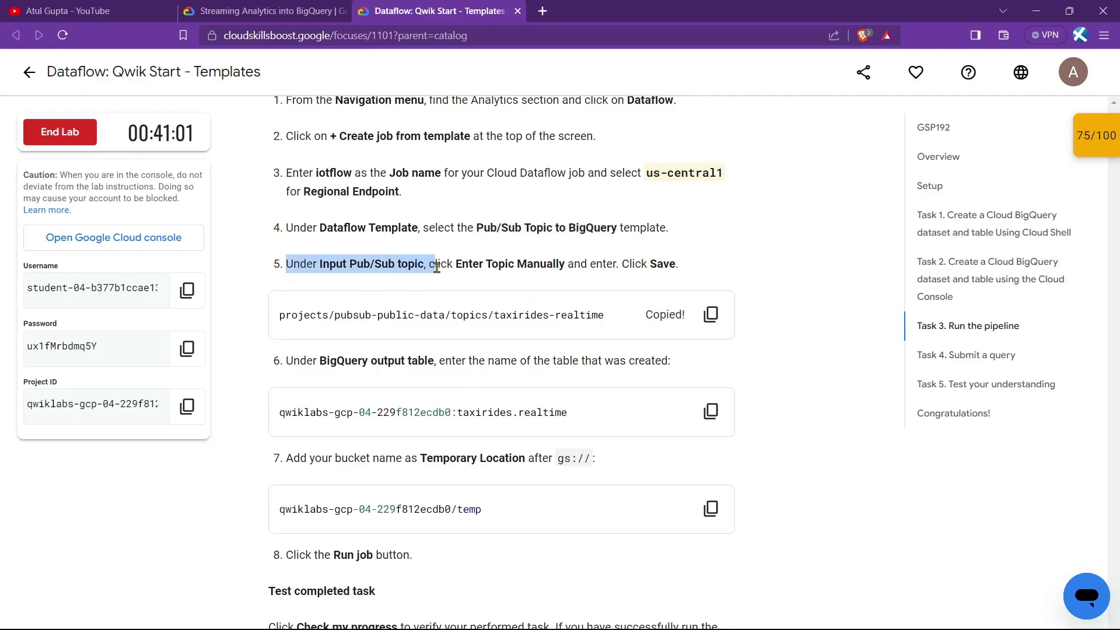
{"action": "key", "text": "alt+Tab"}
{"action": "left_click", "coordinate": [438, 367]}
{"action": "key", "text": "ctrl+v"}
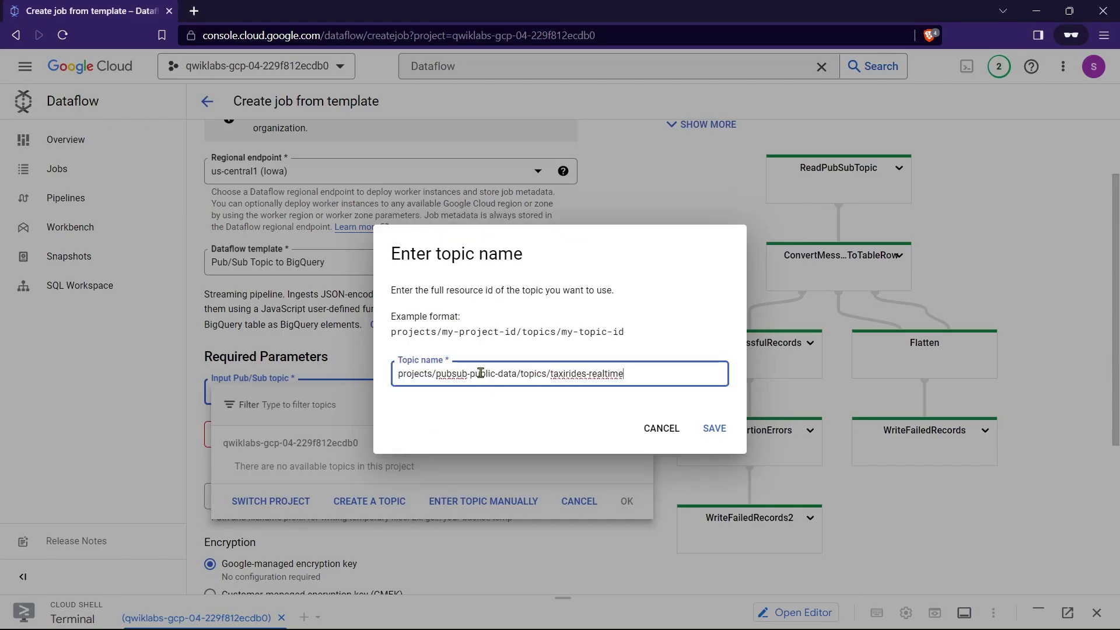
{"action": "left_click", "coordinate": [715, 438]}
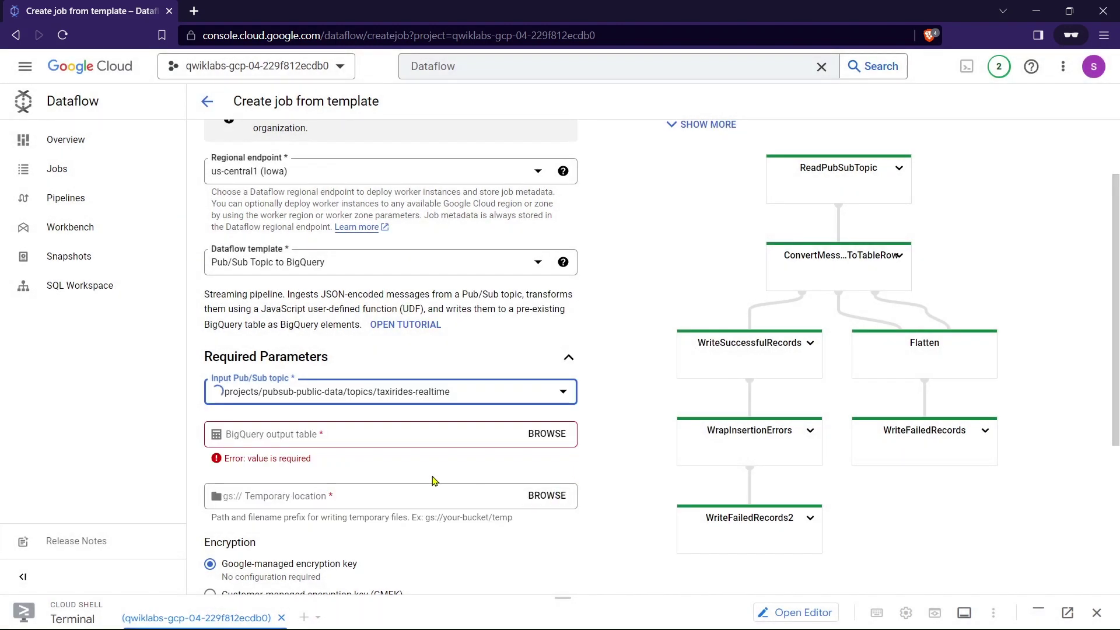
Step: Set the BigQuery output table to qwiklabs-gcp-04-229f812ecdb0:taxirides.realtime, copied from the lab instructions
{"action": "left_click", "coordinate": [262, 436]}
{"action": "key", "text": "alt+Tab"}
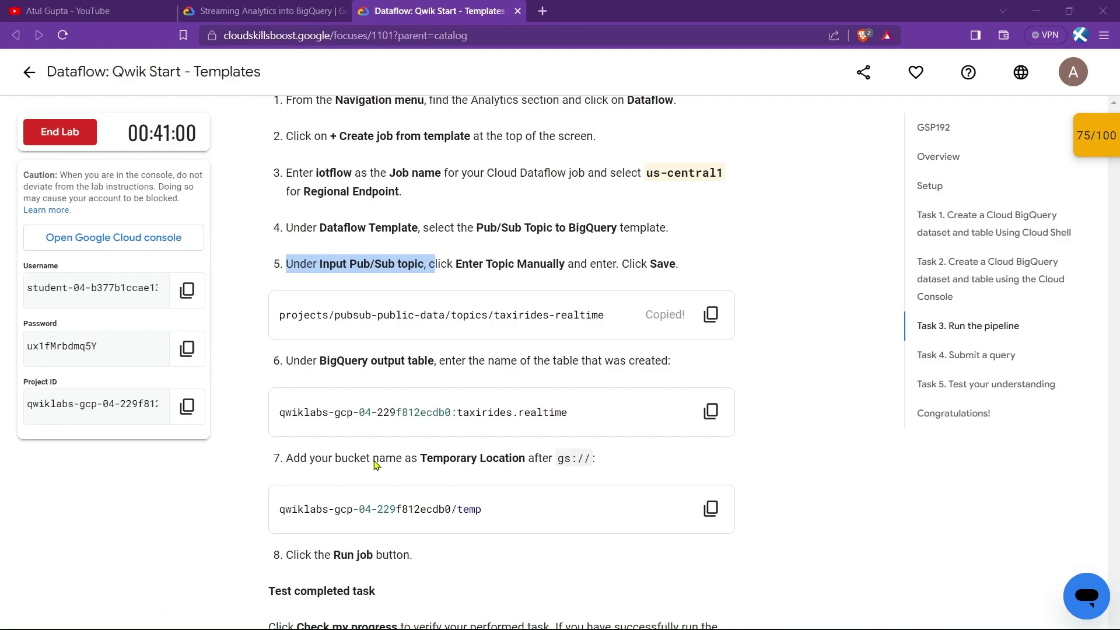
{"action": "left_click", "coordinate": [712, 410]}
{"action": "left_click_drag", "start_coordinate": [286, 360], "coordinate": [541, 360]}
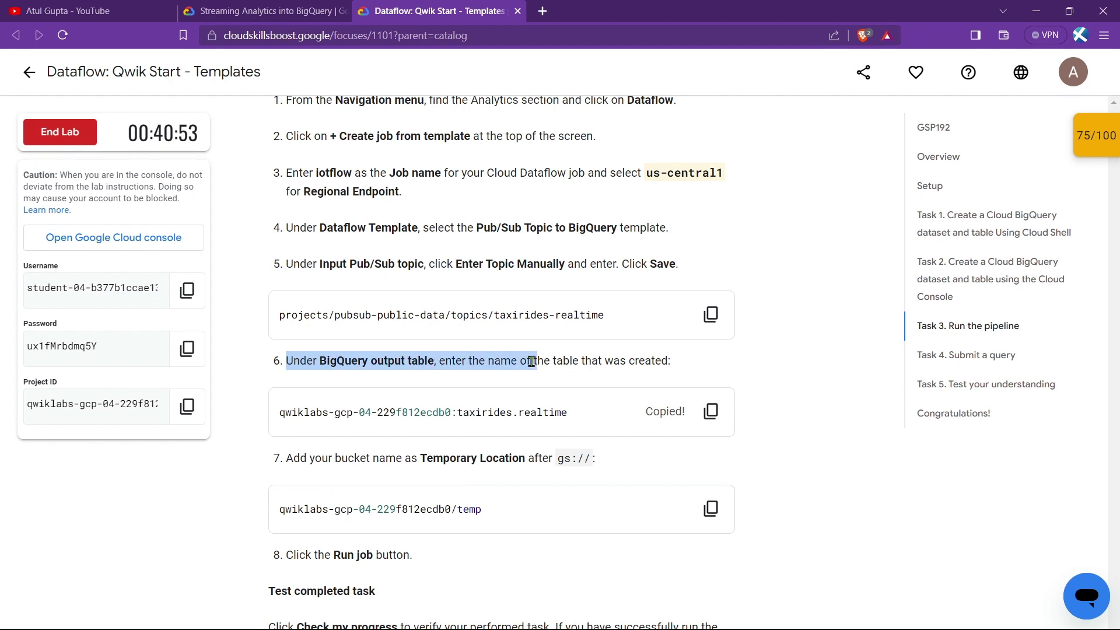
{"action": "key", "text": "alt+Tab"}
{"action": "key", "text": "ctrl+v"}
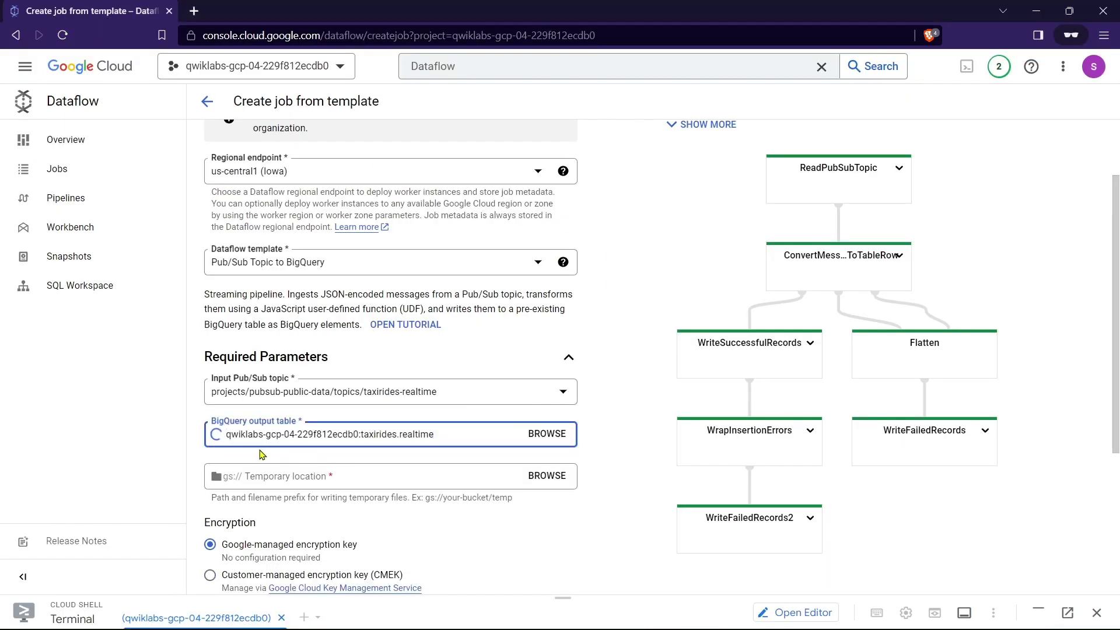
Step: Set the temporary location to qwiklabs-gcp-04-229f812ecdb0/temp, copied from the lab instructions, and run the job
{"action": "left_click", "coordinate": [254, 479]}
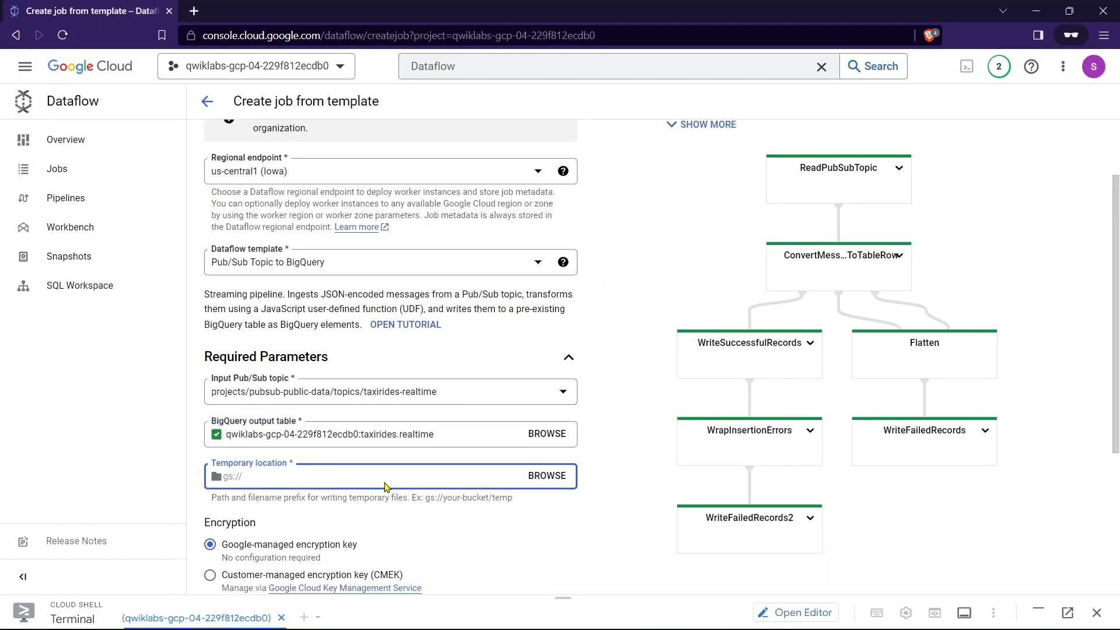
{"action": "key", "text": "alt+Tab"}
{"action": "left_click", "coordinate": [712, 509]}
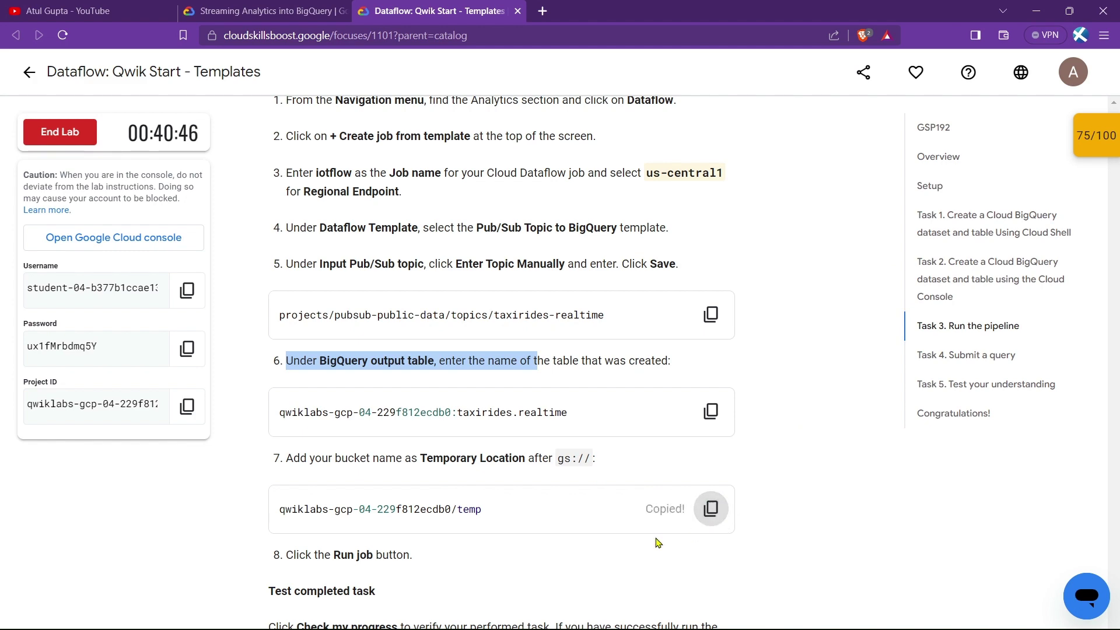
{"action": "triple_click", "coordinate": [303, 453]}
{"action": "left_click", "coordinate": [636, 455]}
{"action": "left_click", "coordinate": [392, 478]}
{"action": "key", "text": "ctrl+v"}
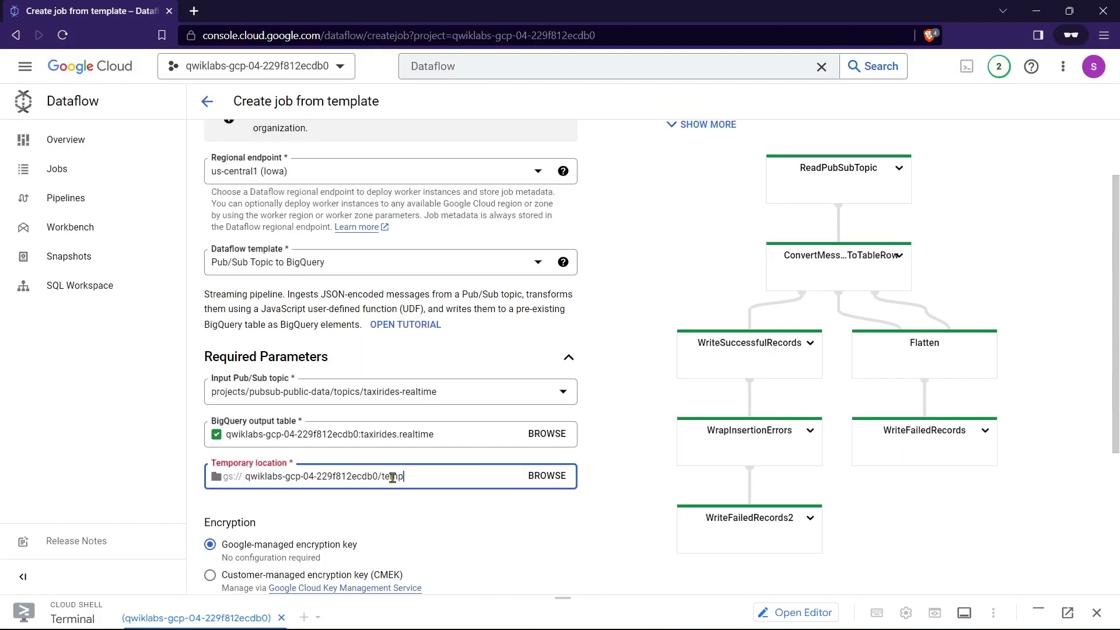
{"action": "scroll", "coordinate": [416, 511], "scroll_direction": "down", "scroll_amount": 4}
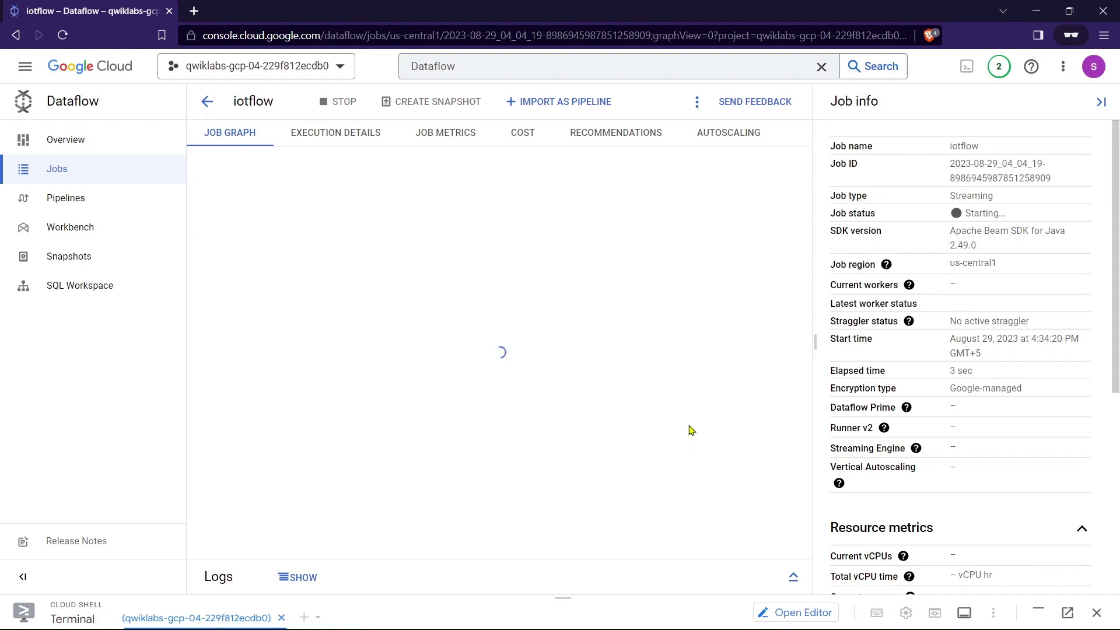
Step: View the iotflow job's logs and graph, and check the lab progress for running the pipeline in Task 3
{"action": "left_click", "coordinate": [300, 577]}
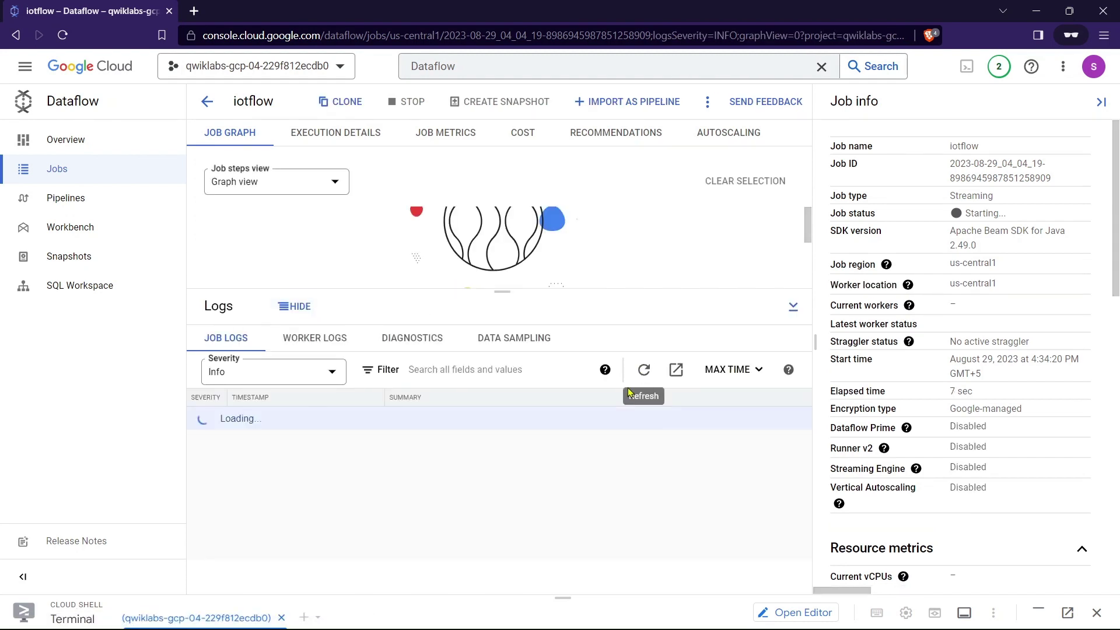
{"action": "left_click_drag", "start_coordinate": [526, 292], "coordinate": [529, 550]}
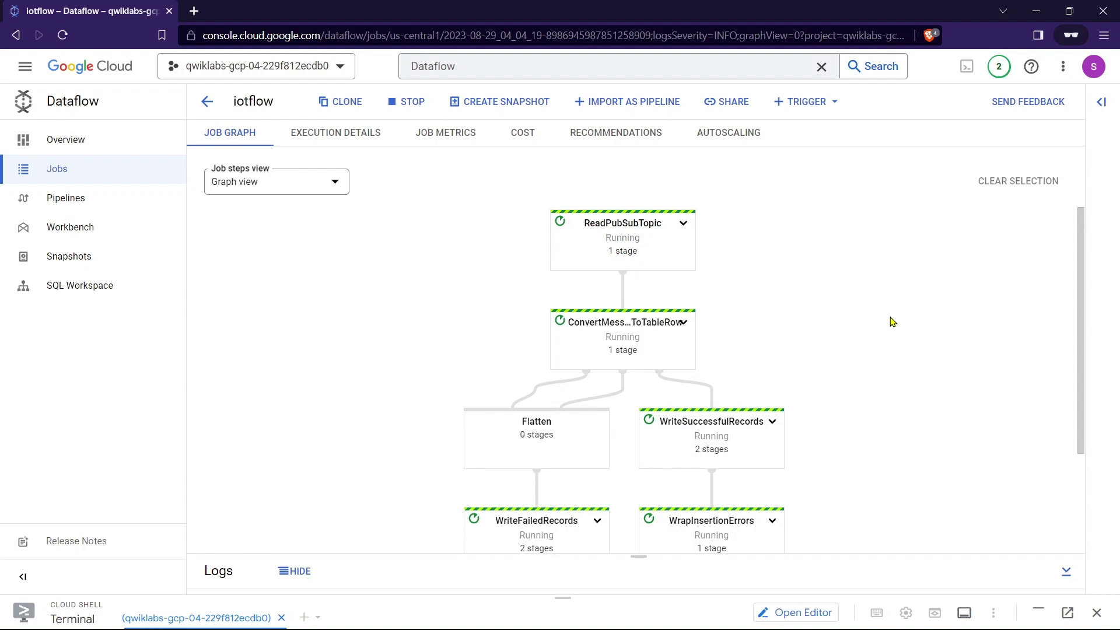
{"action": "key", "text": "alt+Tab"}
{"action": "scroll", "coordinate": [753, 375], "scroll_direction": "down", "scroll_amount": 6}
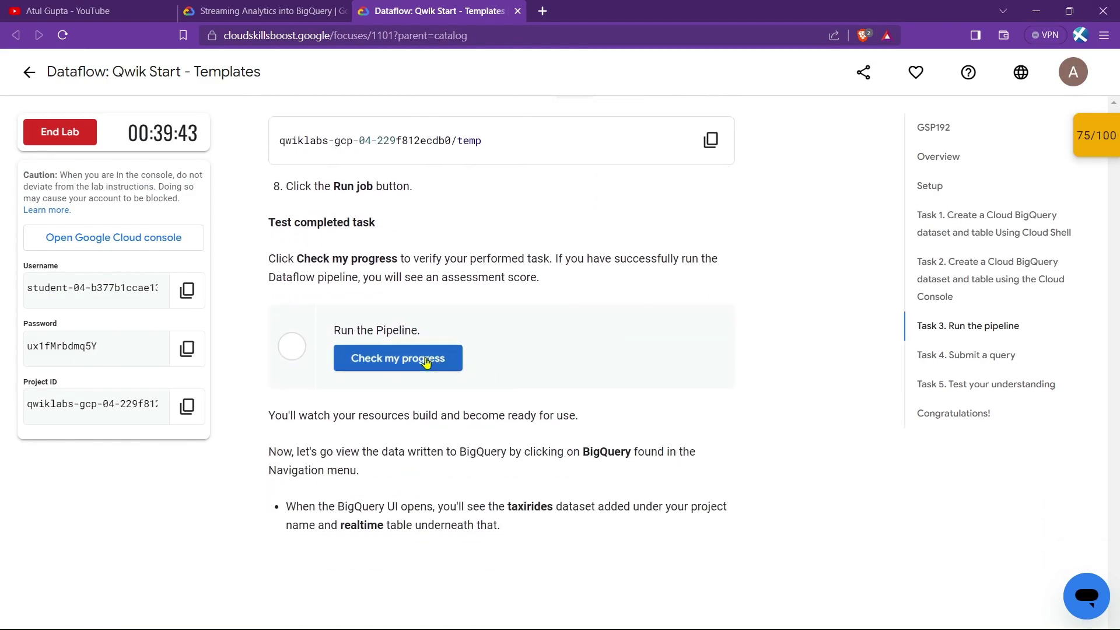
{"action": "left_click", "coordinate": [426, 360]}
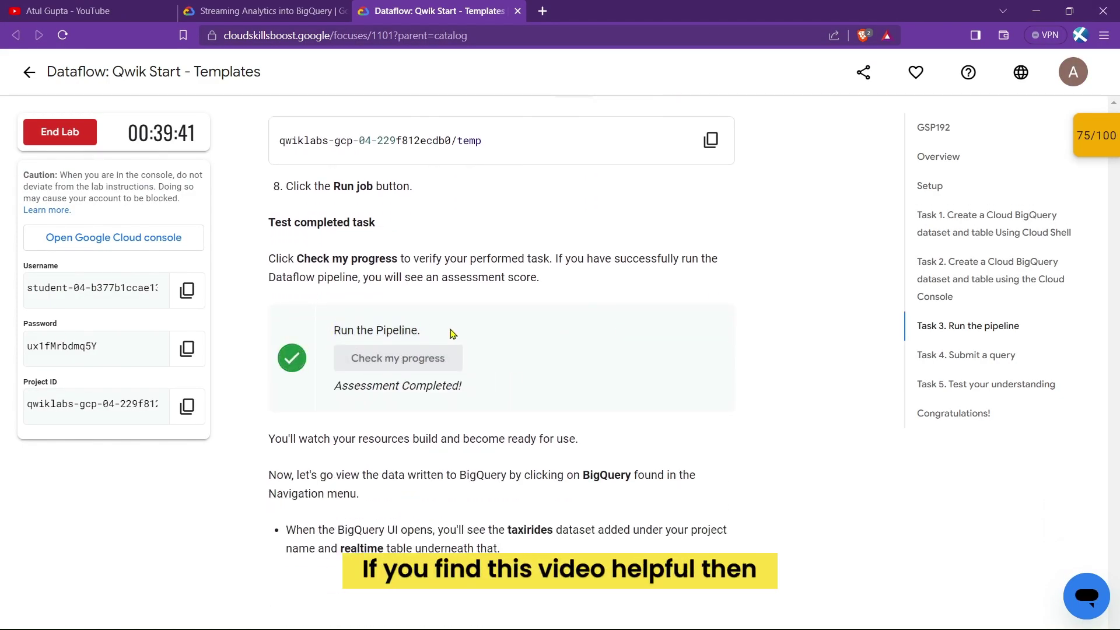
Step: Go to the end of the lab instructions and recheck the Run the Pipeline progress in the checkpoints list
{"action": "scroll", "coordinate": [550, 356], "scroll_direction": "down", "scroll_amount": 12}
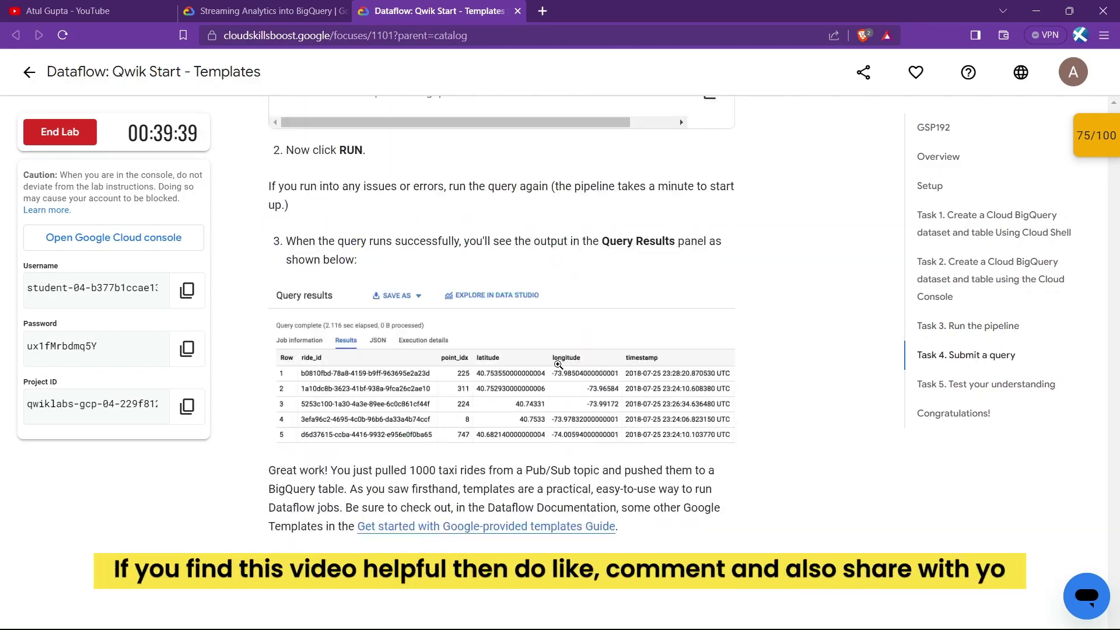
{"action": "scroll", "coordinate": [558, 365], "scroll_direction": "down", "scroll_amount": 10}
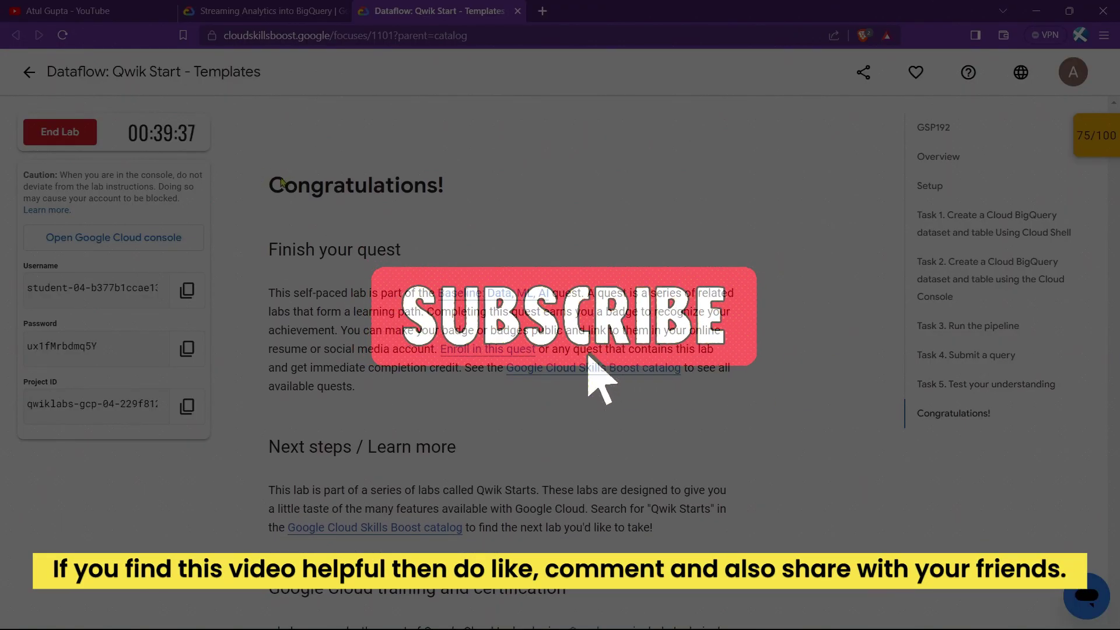
{"action": "left_click_drag", "start_coordinate": [282, 183], "coordinate": [481, 183]}
{"action": "left_click", "coordinate": [1096, 135]}
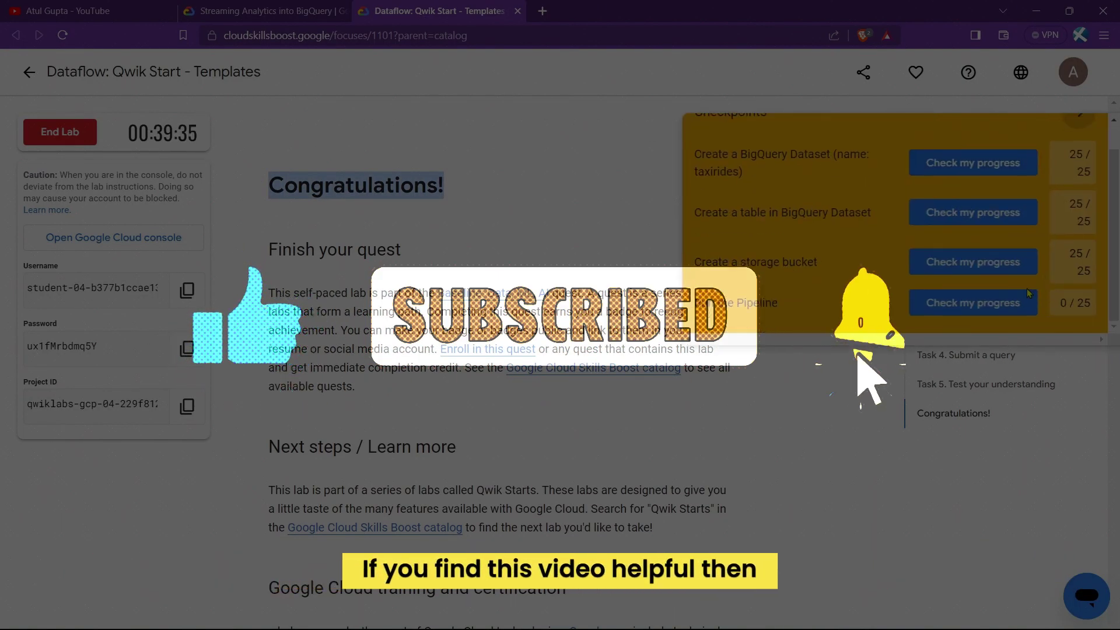
{"action": "left_click", "coordinate": [1029, 293]}
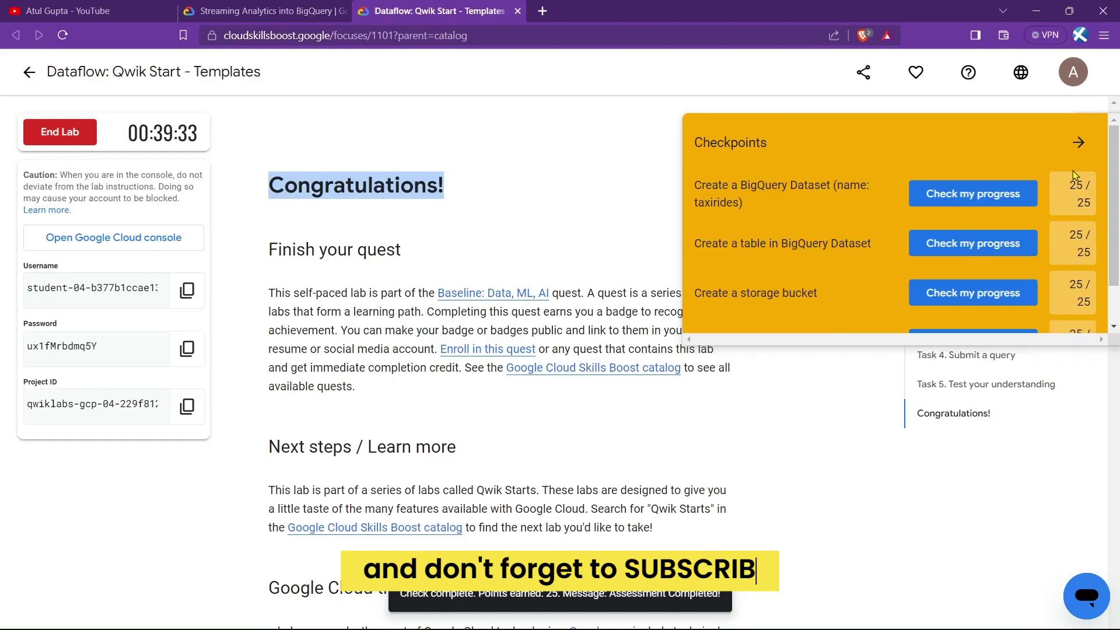
{"action": "left_click", "coordinate": [1075, 143]}
Step: End the lab and confirm ending it
{"action": "left_click", "coordinate": [107, 153]}
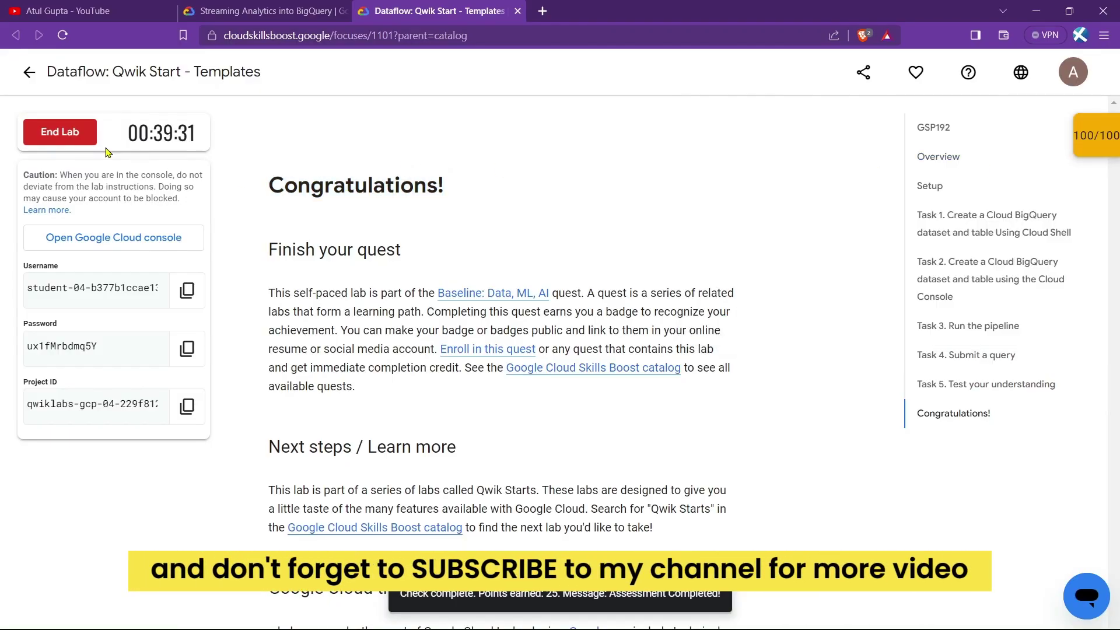
{"action": "left_click", "coordinate": [87, 135]}
{"action": "left_click", "coordinate": [708, 396]}
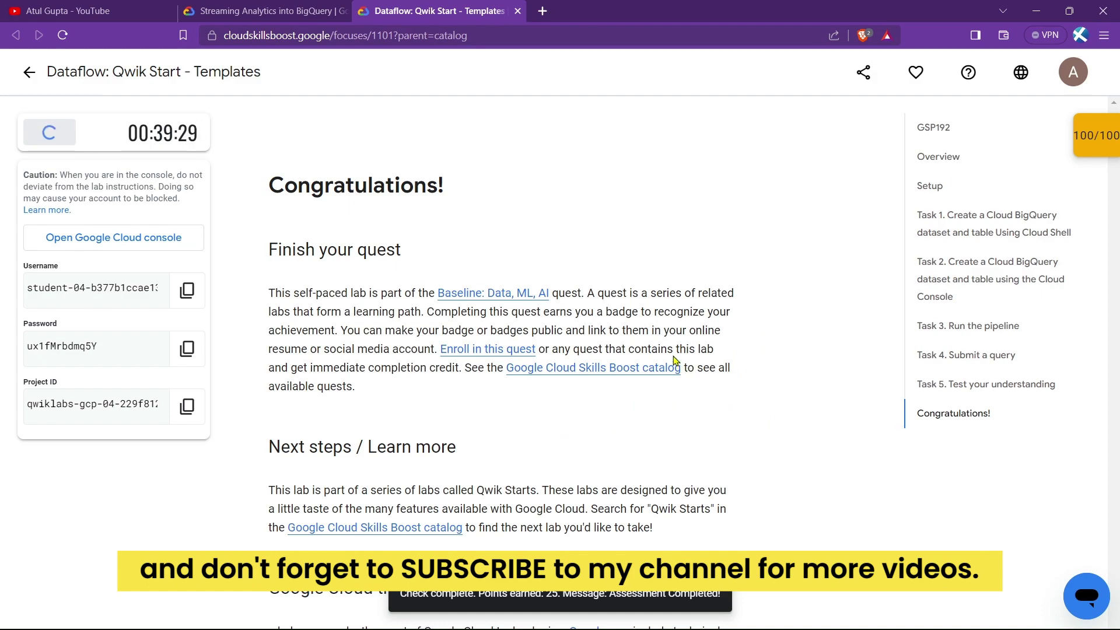